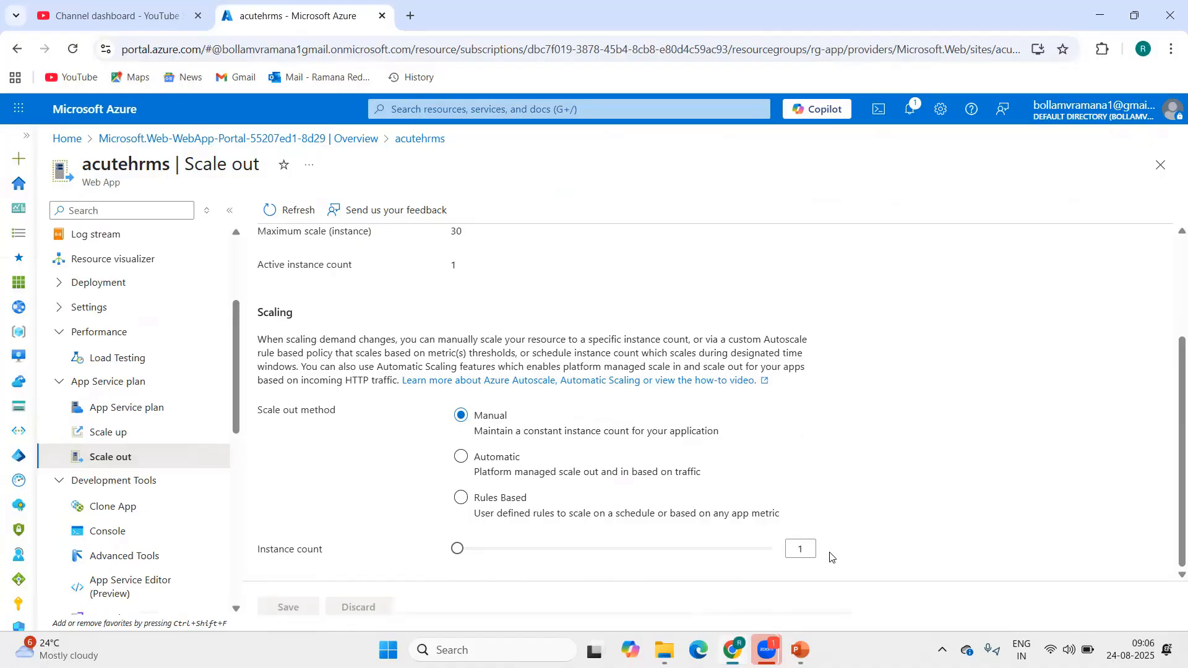
Manually scale out the acutehrms web app to an instance count of 2, save, and check the active instance count.
mouse_move(458, 549)
left_mouse_down()
mouse_move(499, 549)
mouse_move(472, 553)
left_mouse_up()
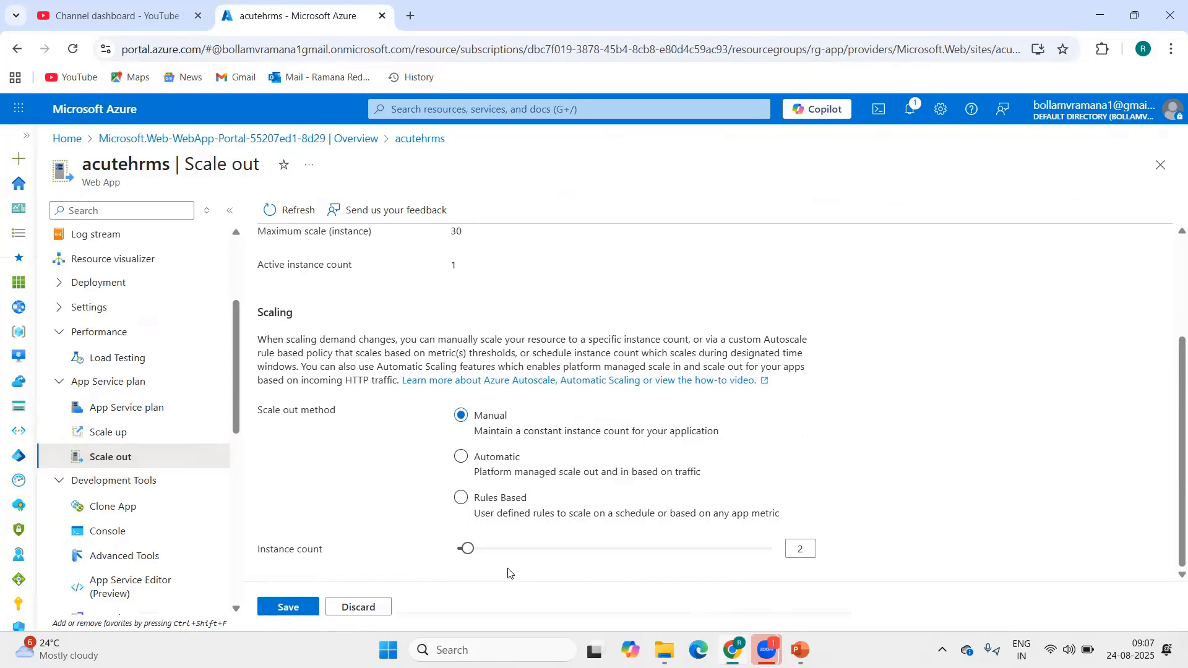
left_click(287, 608)
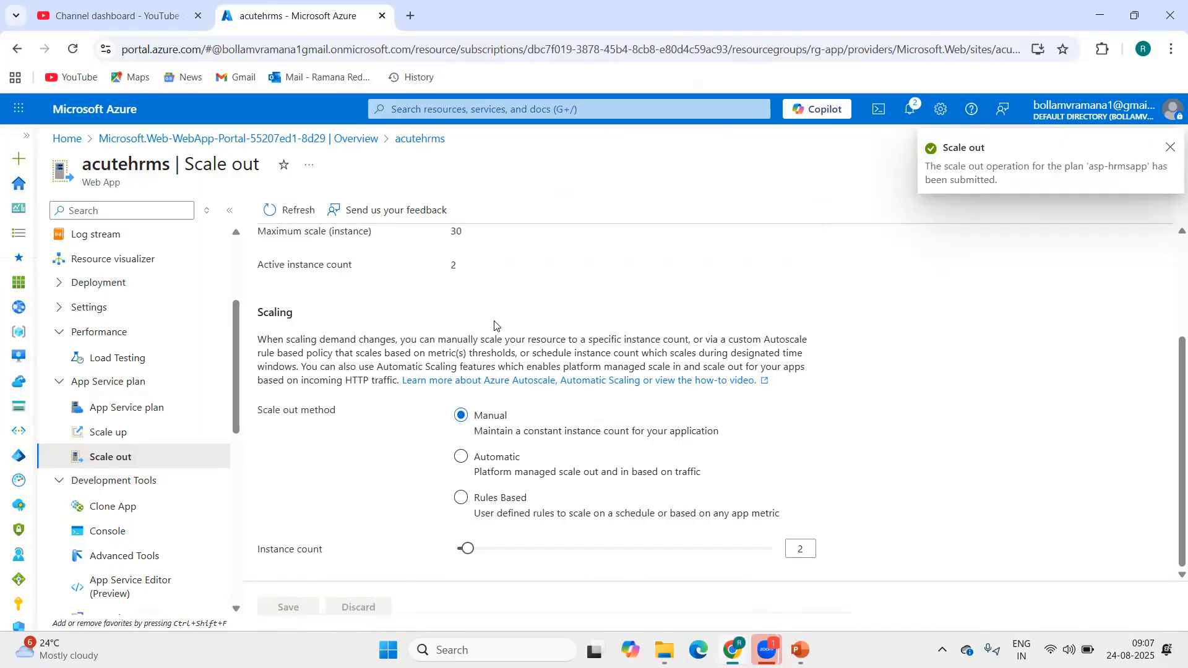
scroll(369, 347, "up", 3)
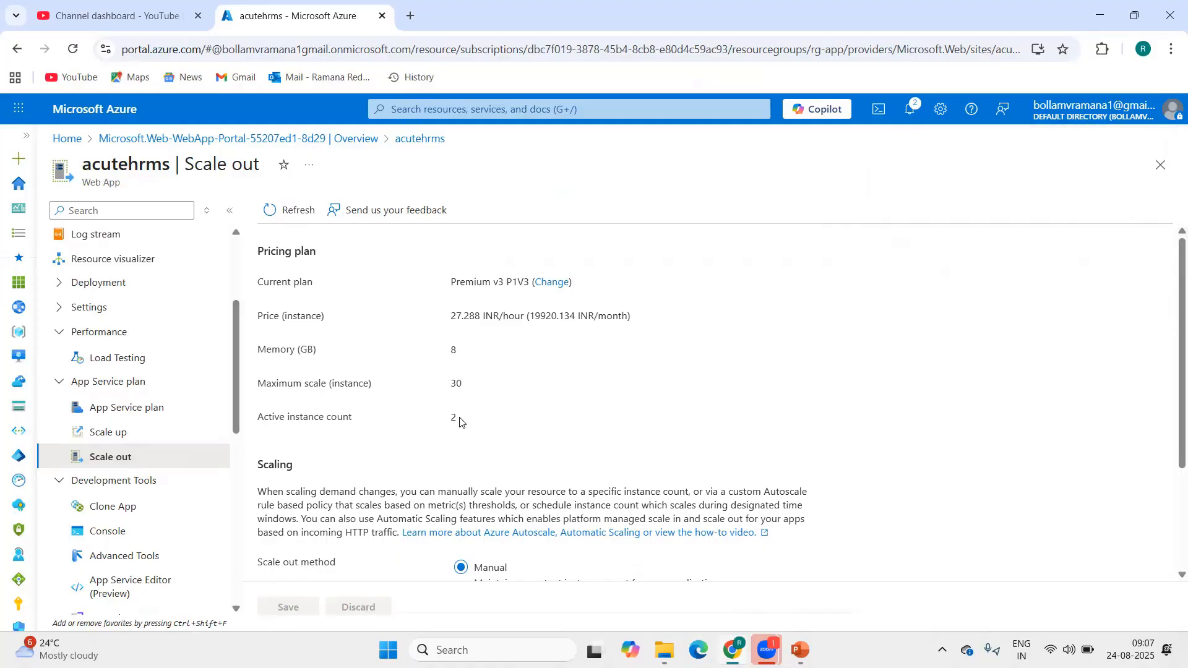
Open the acutehrms web app's overview from the App Services list and collapse the surrounding navigation lists.
left_click(253, 140)
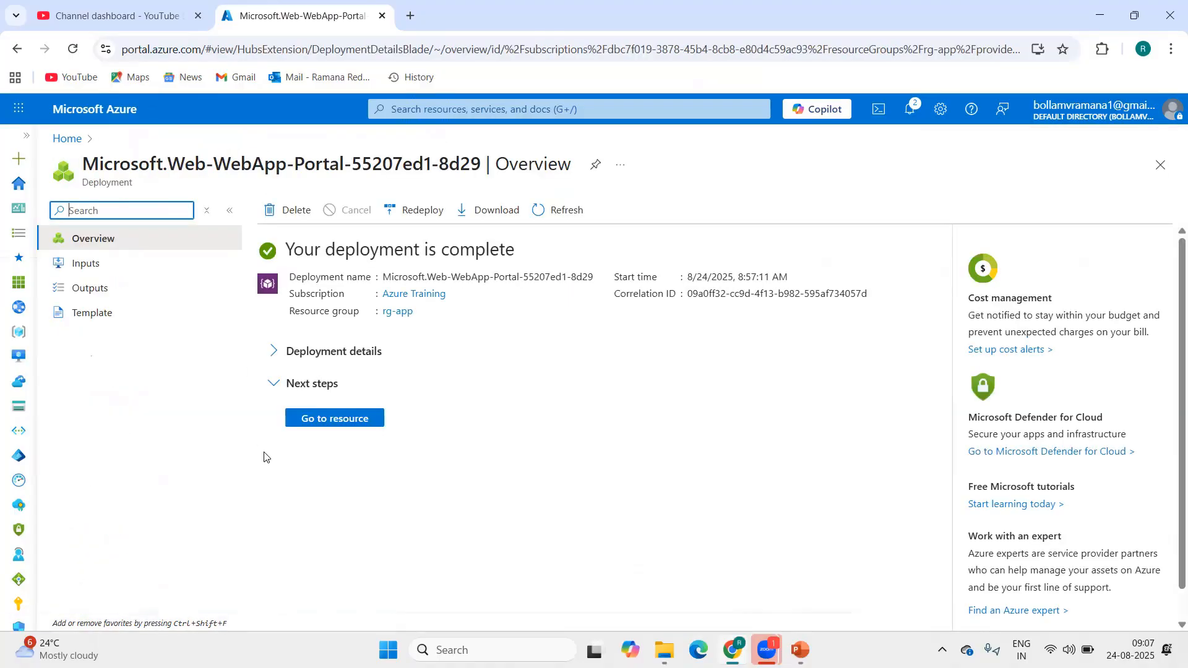
left_click(26, 135)
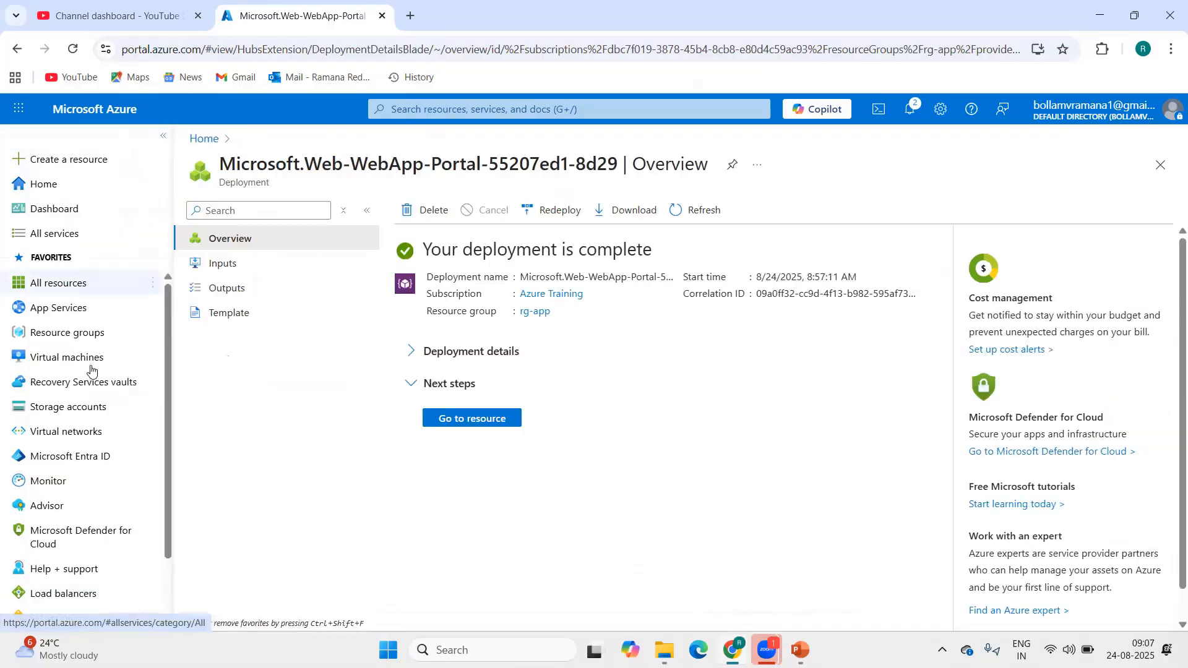
left_click(56, 308)
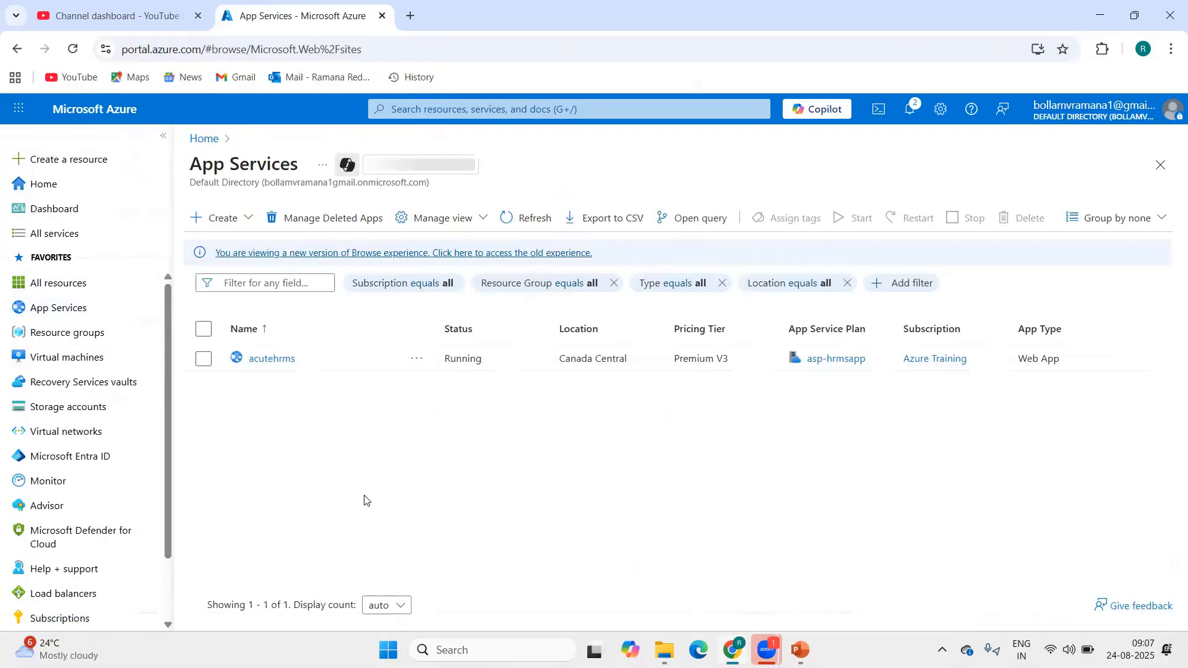
left_click(267, 369)
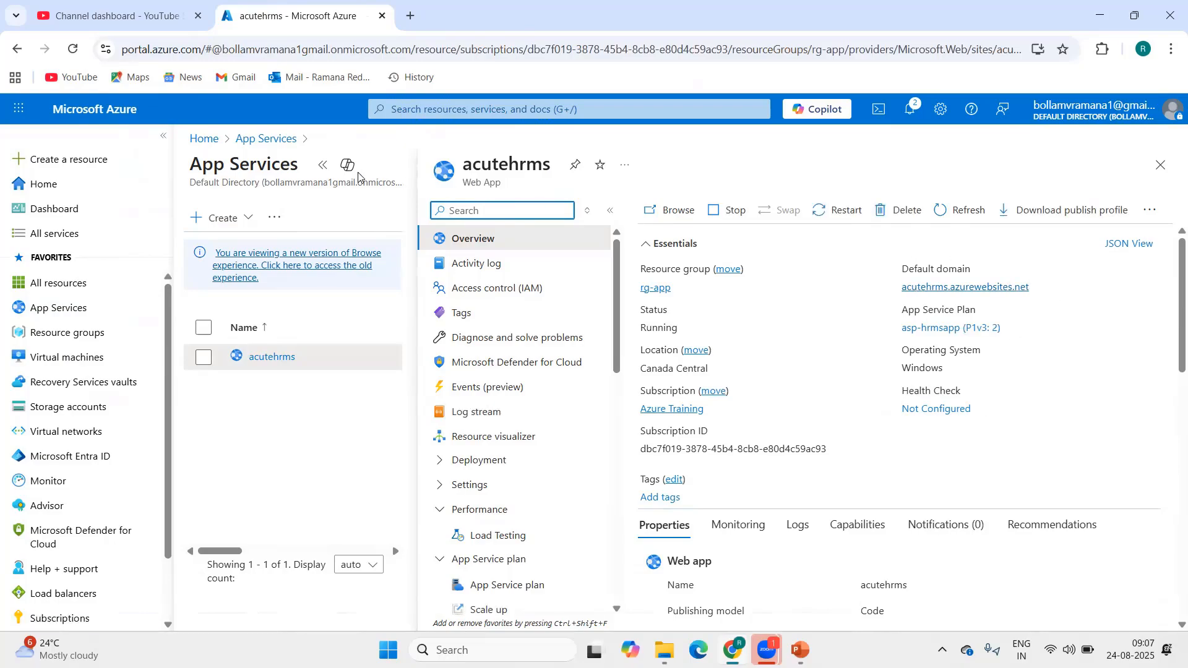
left_click(322, 164)
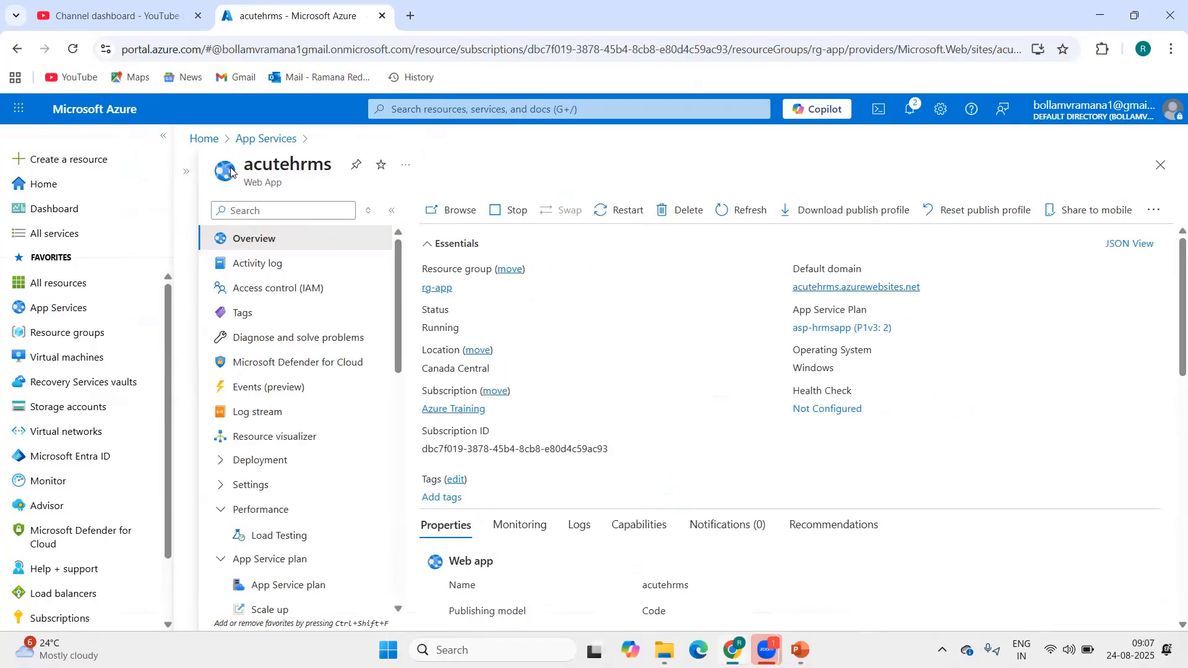
left_click(163, 135)
On the web app's Scale out page, set the manual instance count to 1 and save.
scroll(228, 471, "down", 3)
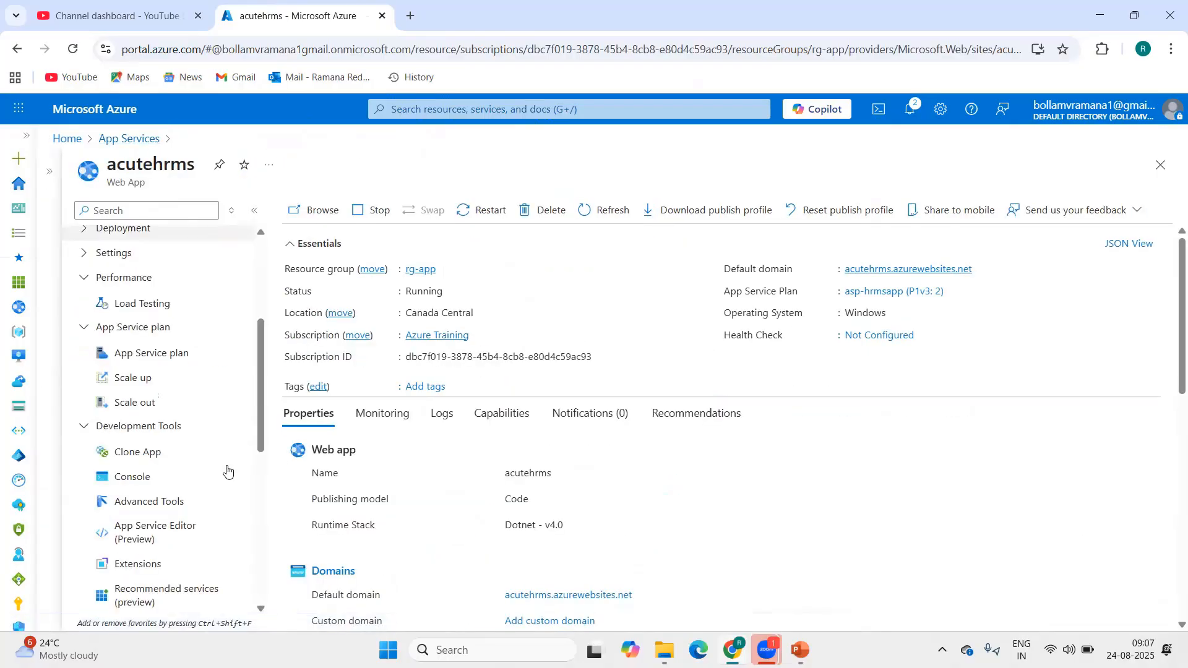
left_click(161, 401)
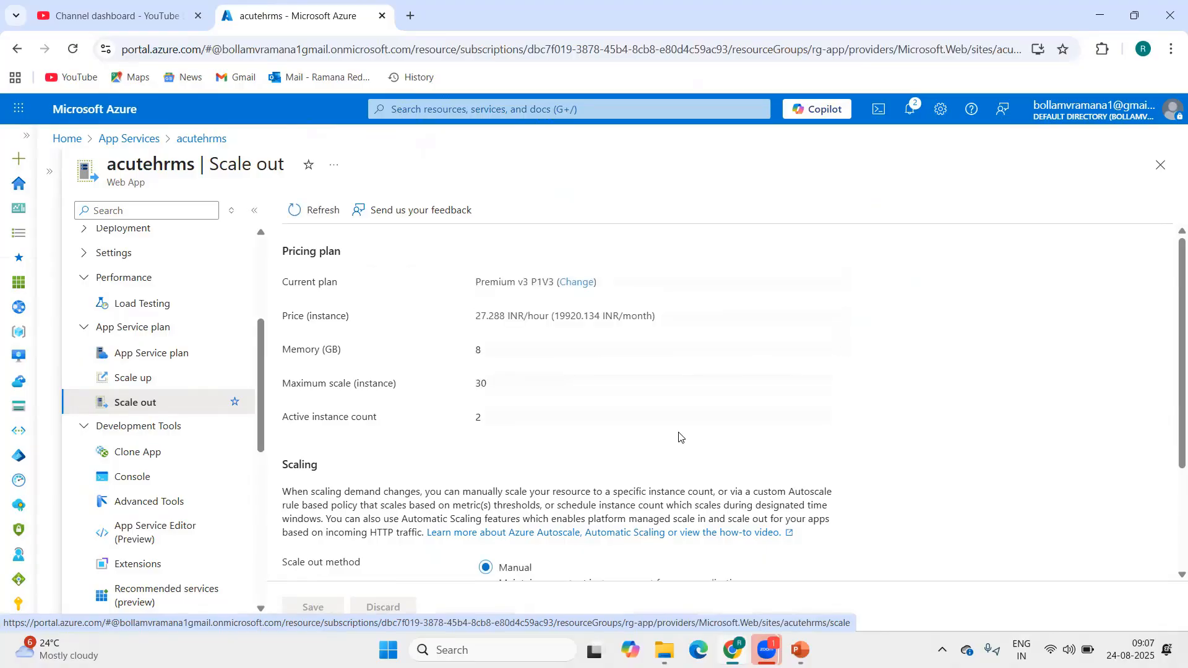
scroll(679, 436, "down", 2)
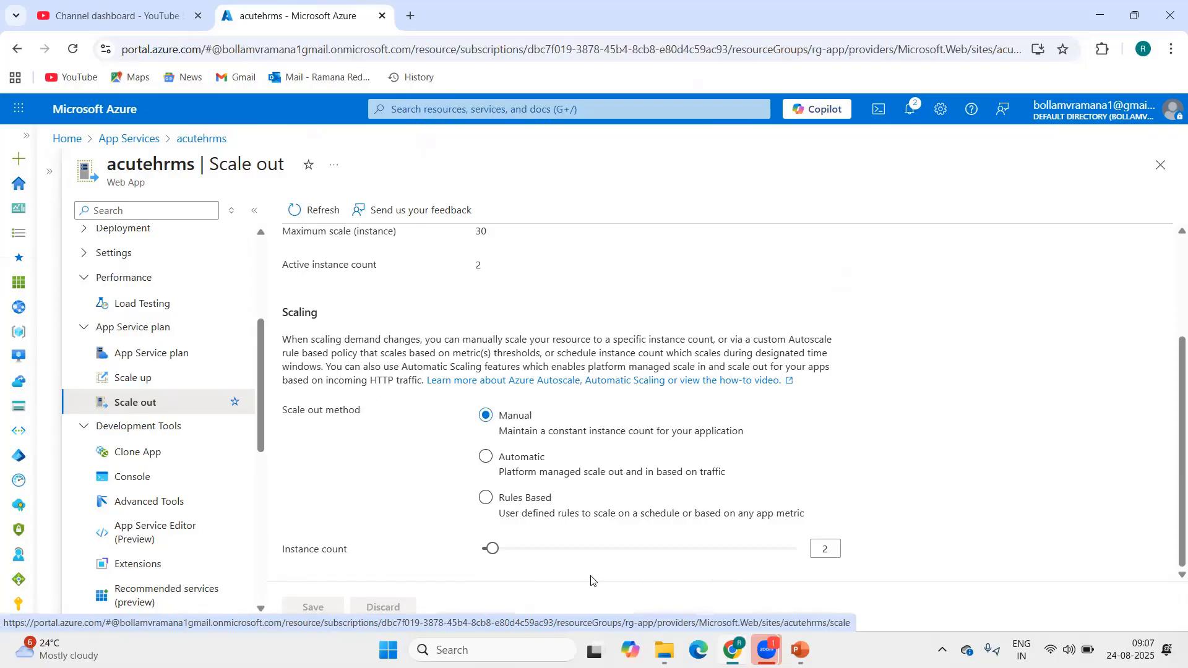
left_click_drag(493, 548, 482, 548)
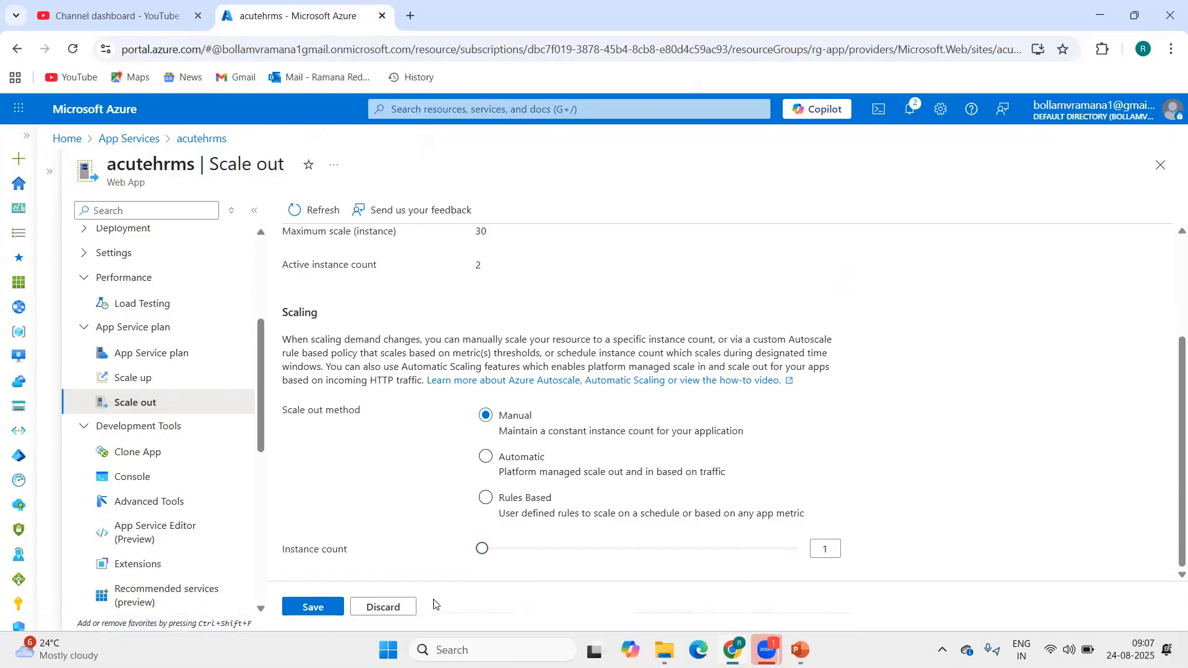
left_click(321, 607)
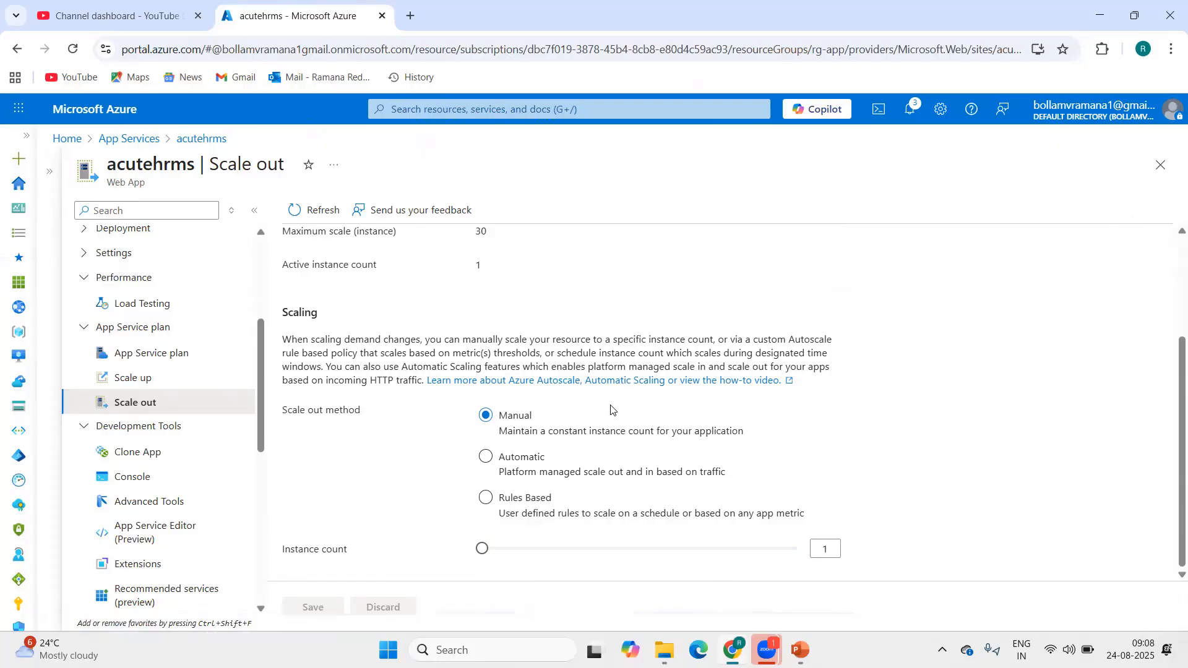
Choose the Automatic scale out method and set the maximum burst to 4.
left_click(486, 456)
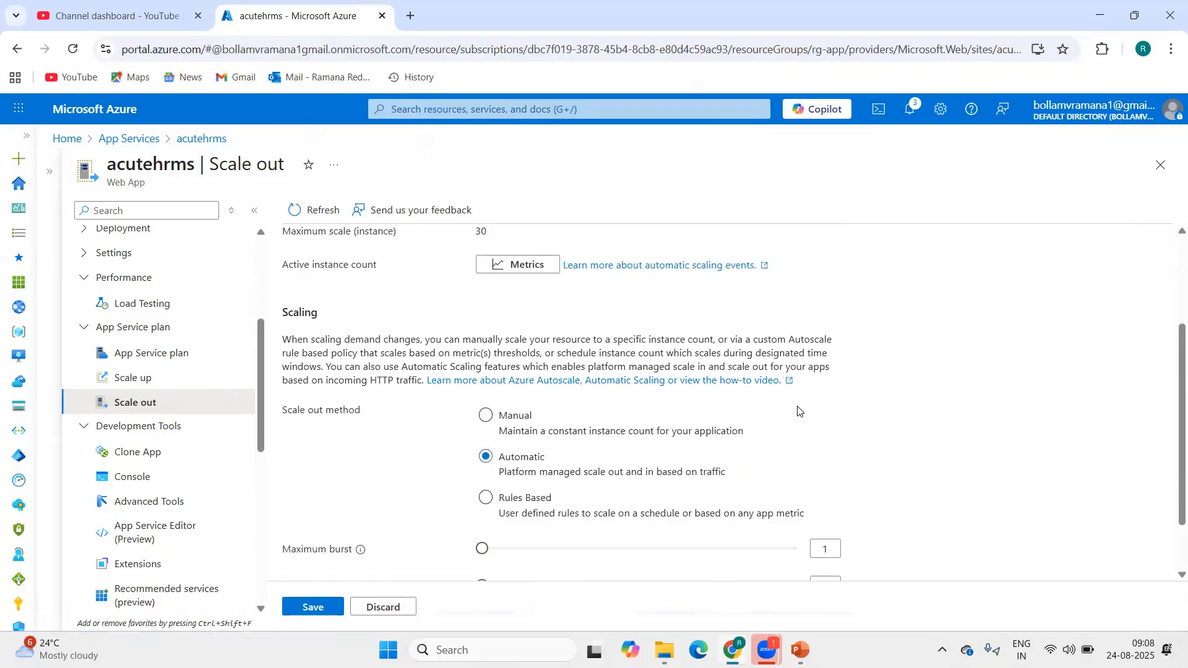
scroll(444, 498, "down", 1)
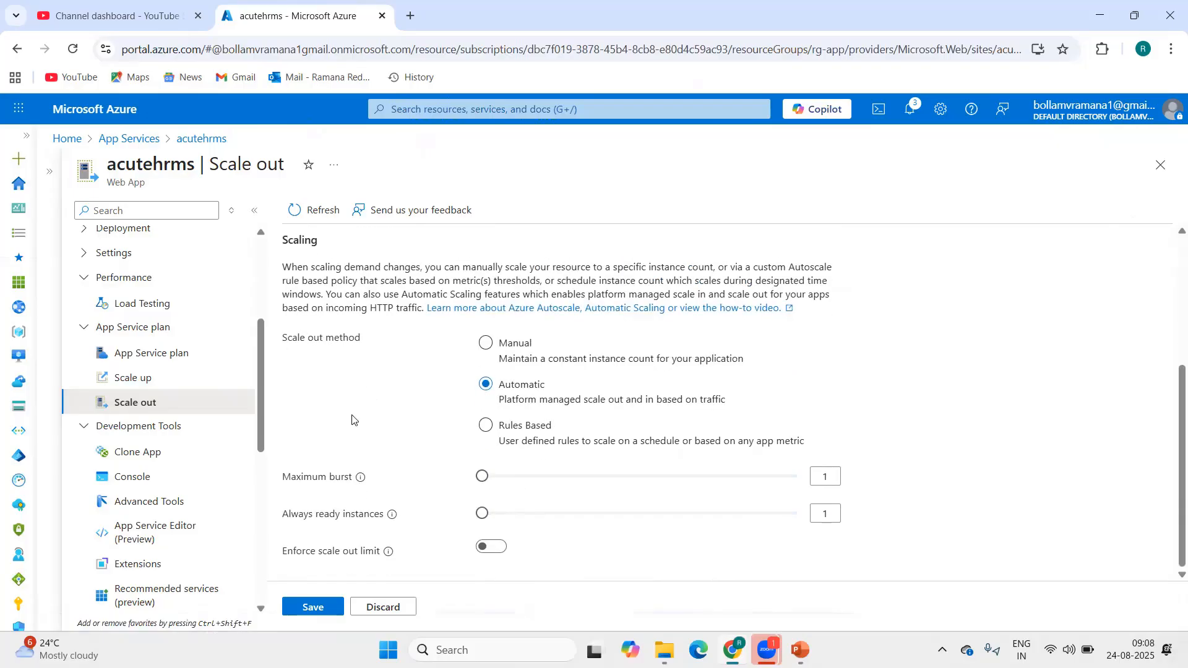
scroll(352, 420, "up", 3)
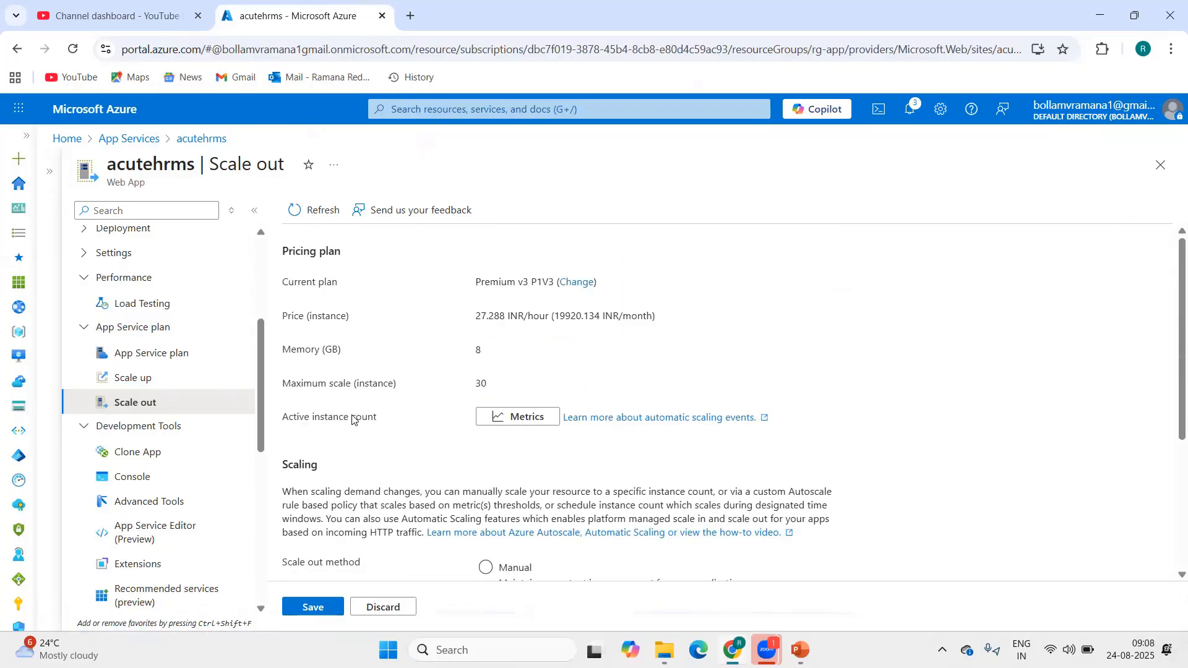
scroll(352, 420, "down", 3)
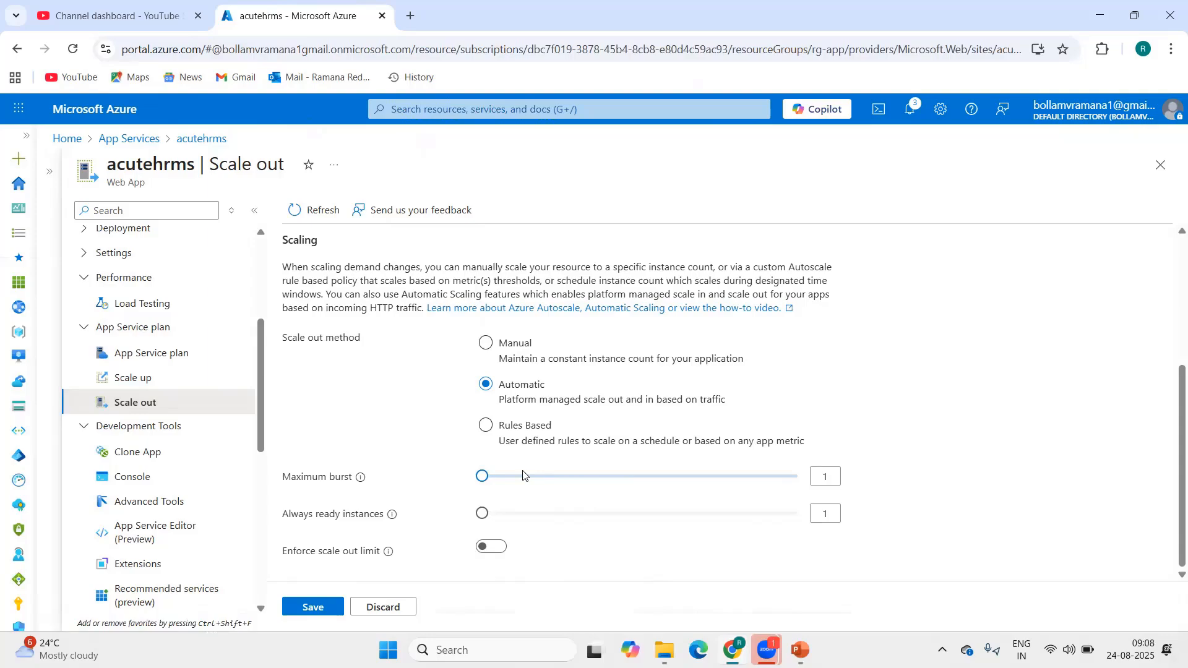
left_click_drag(482, 477, 513, 477)
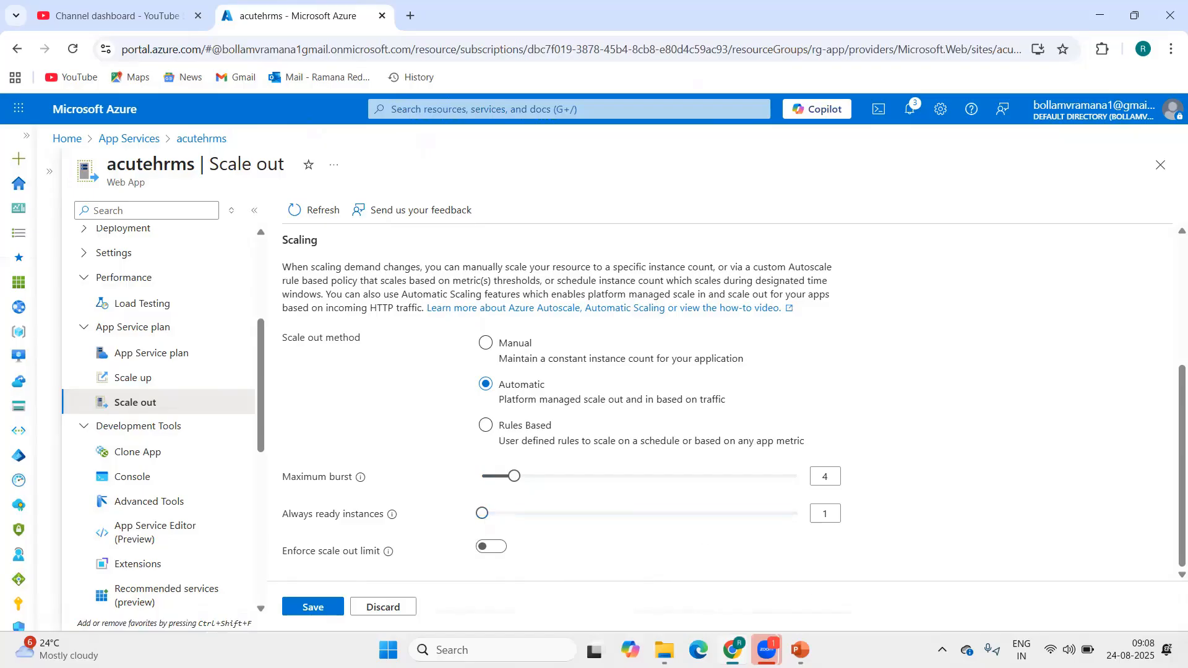
Check the Automatic – Scale out slide in PowerPoint, then return to the Azure portal and save the scaling settings.
left_click(800, 649)
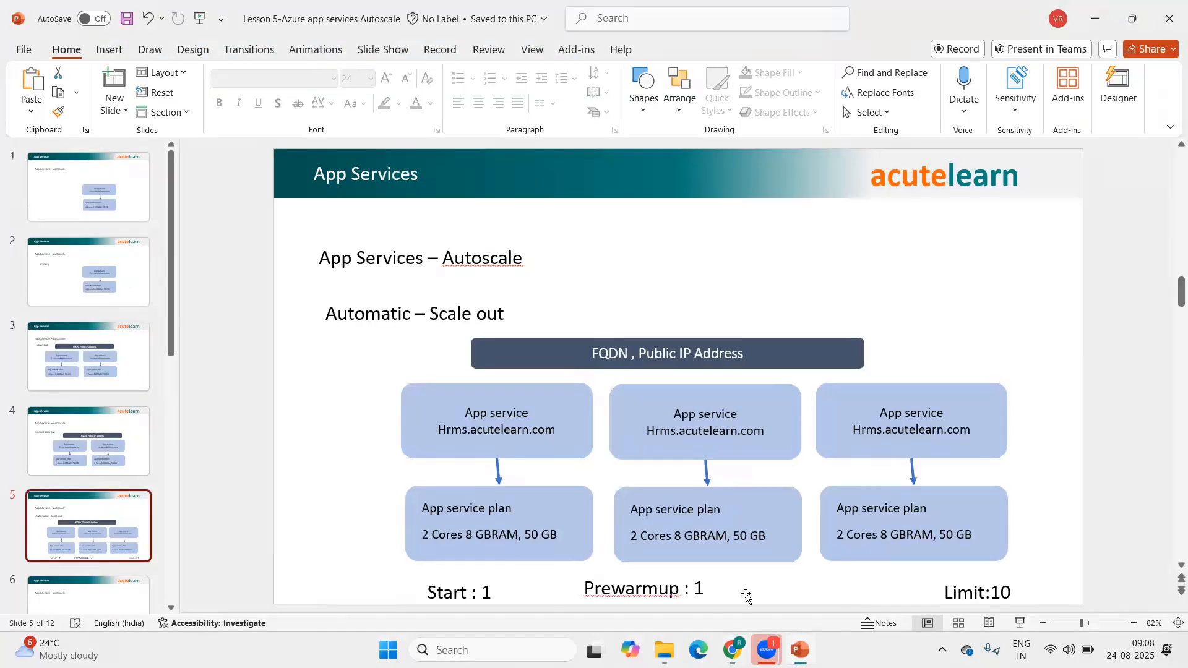
left_click(1095, 18)
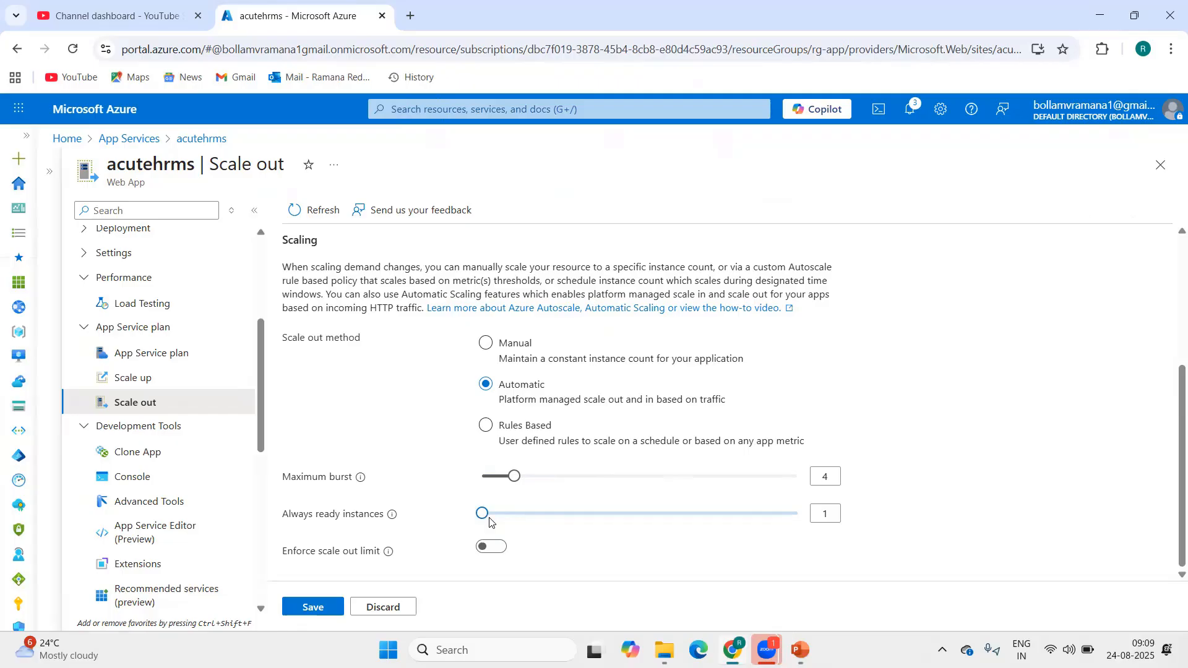
left_click(313, 606)
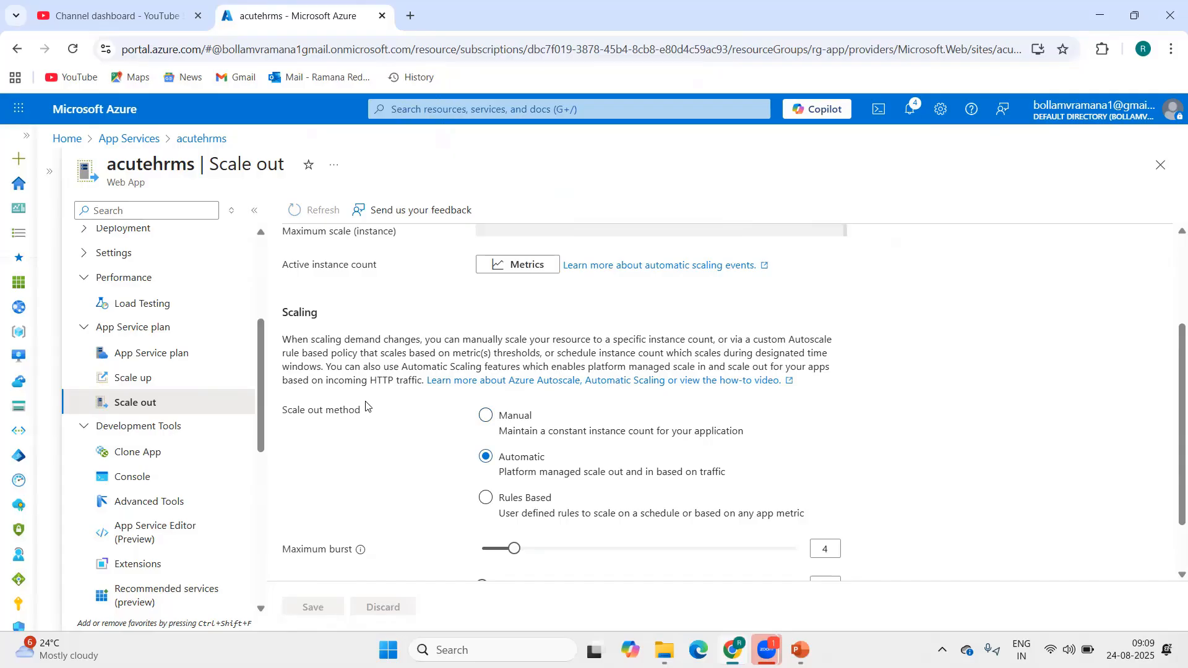
View the metrics chart for the web app's automatic scaling instance count, then close it.
scroll(532, 372, "up", 3)
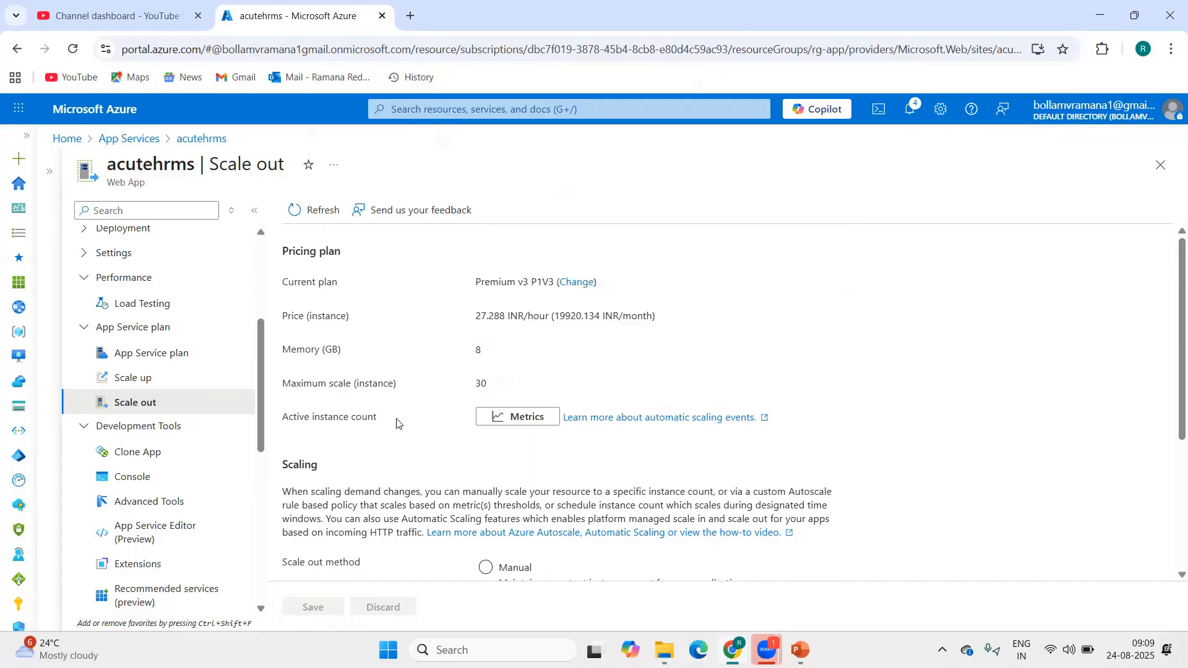
left_click(514, 417)
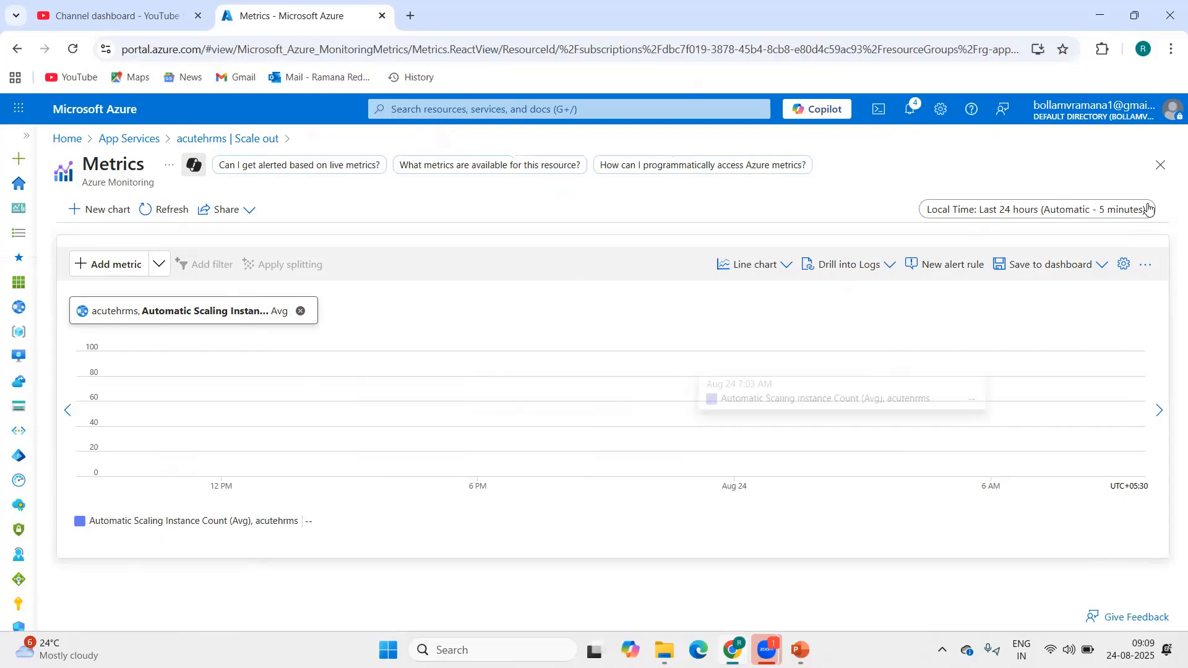
left_click(1160, 169)
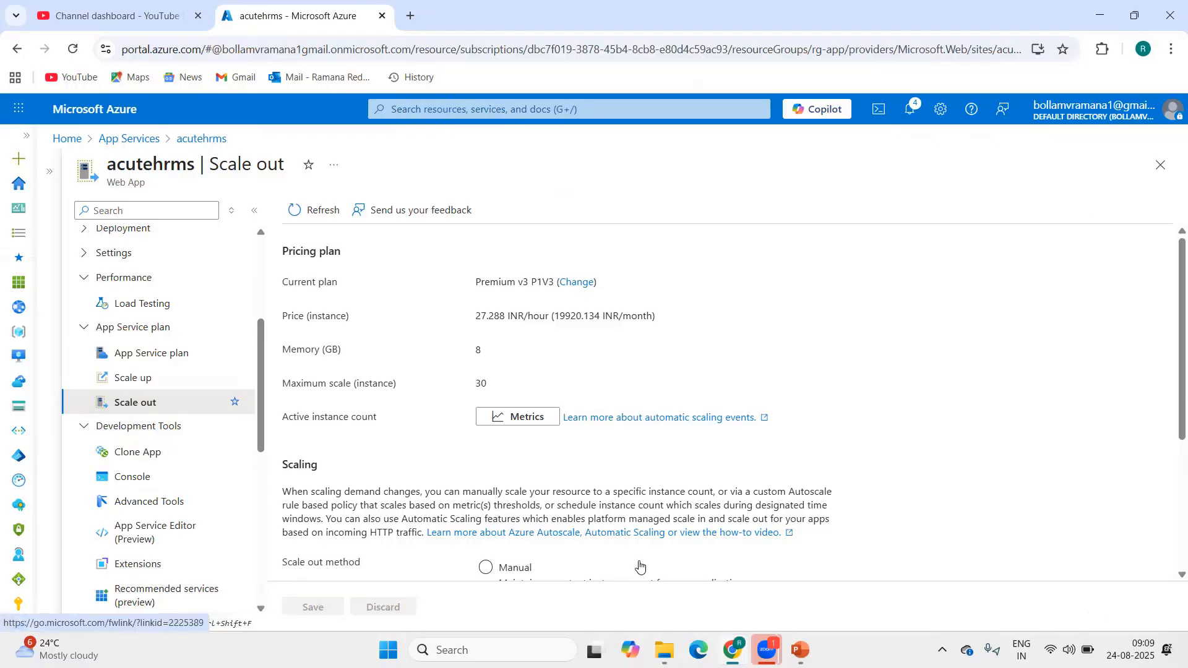
Briefly open the Scale up page, then reload the Scale out page and review its scale out methods.
left_click(171, 384)
left_click(148, 404)
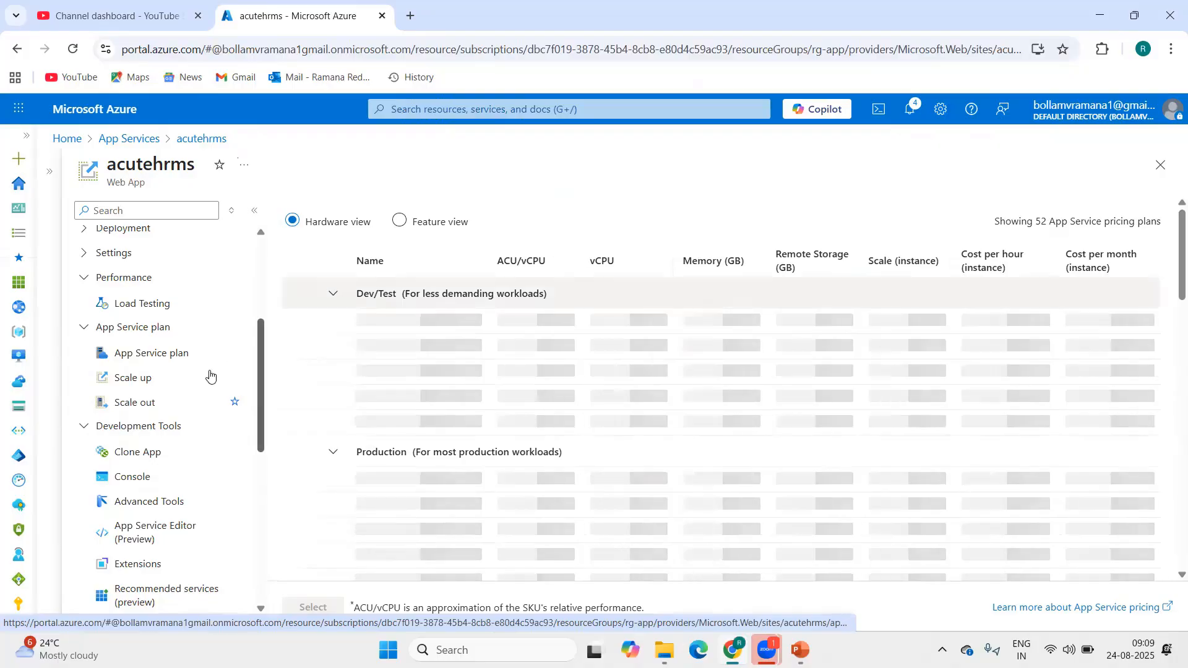
left_click(155, 405)
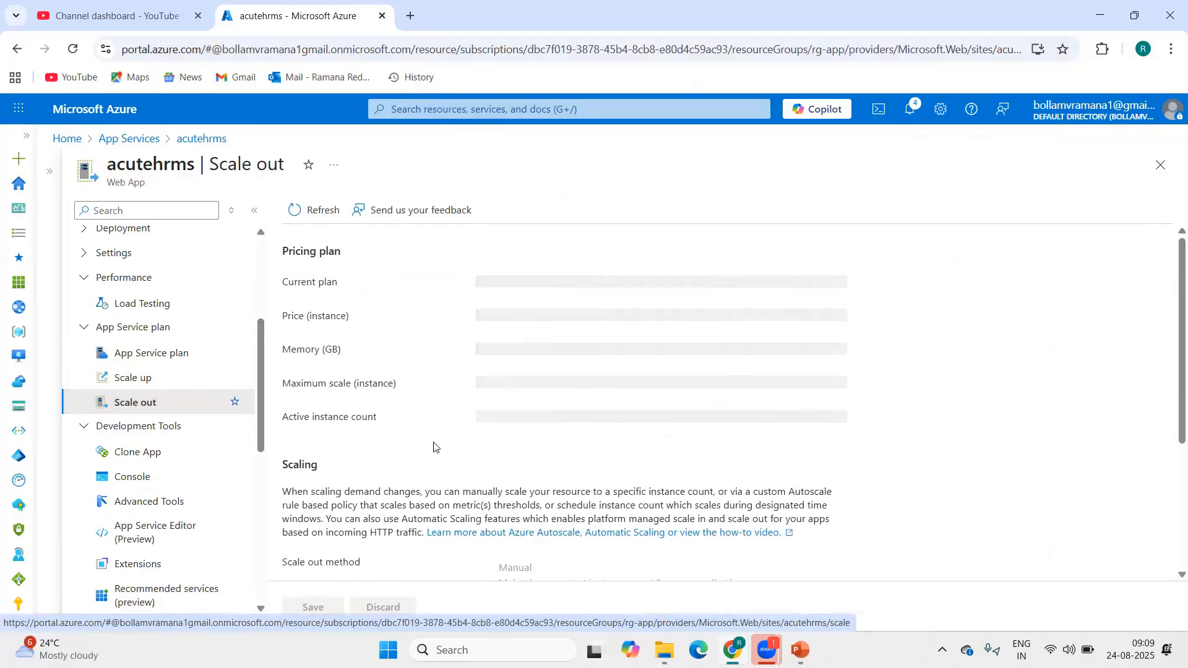
scroll(449, 443, "down", 2)
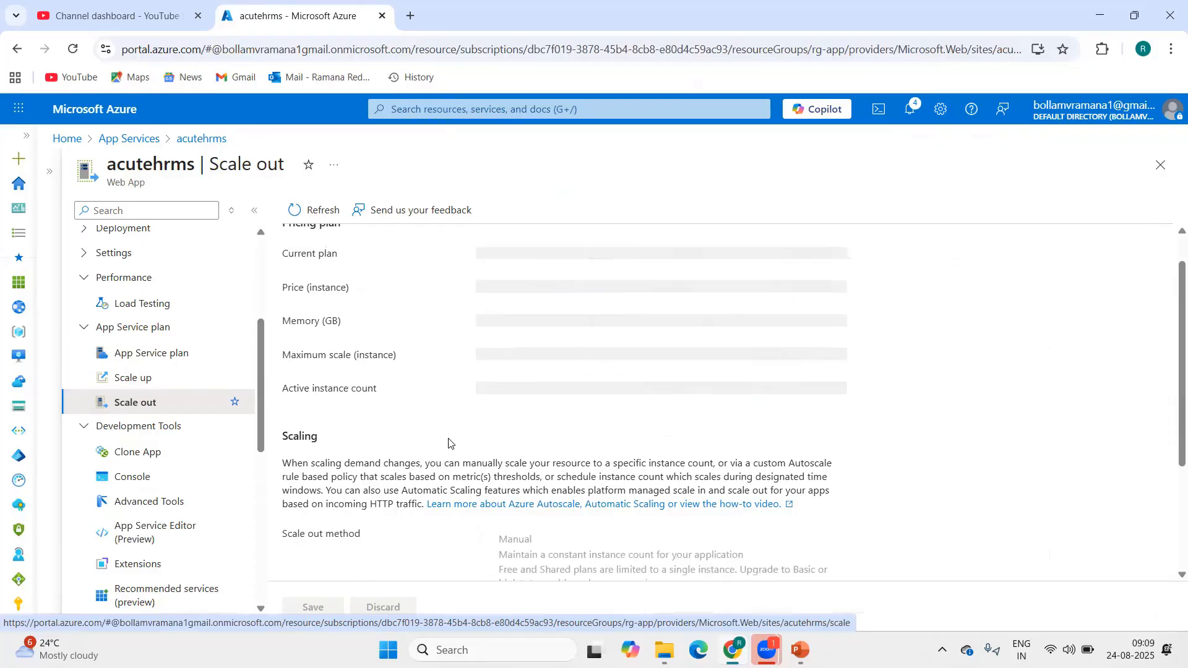
scroll(449, 443, "down", 1)
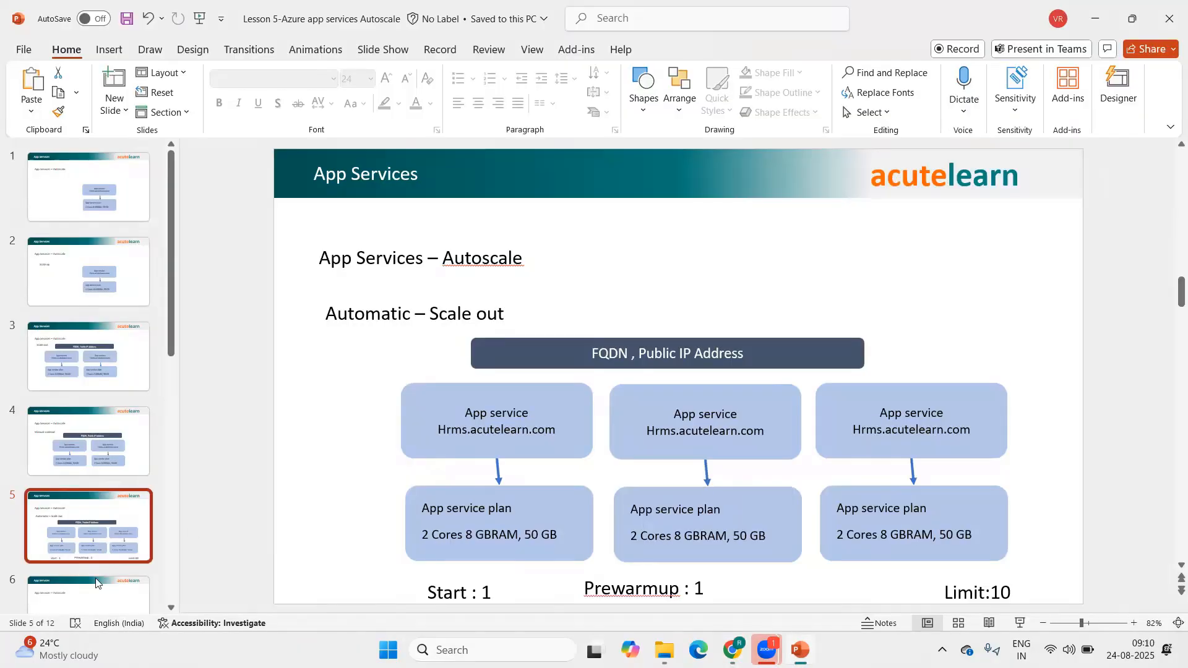
On slide 6 of the PowerPoint presentation, add a text box reading "Rules Based" below the App Services – Autoscale heading.
left_click(96, 583)
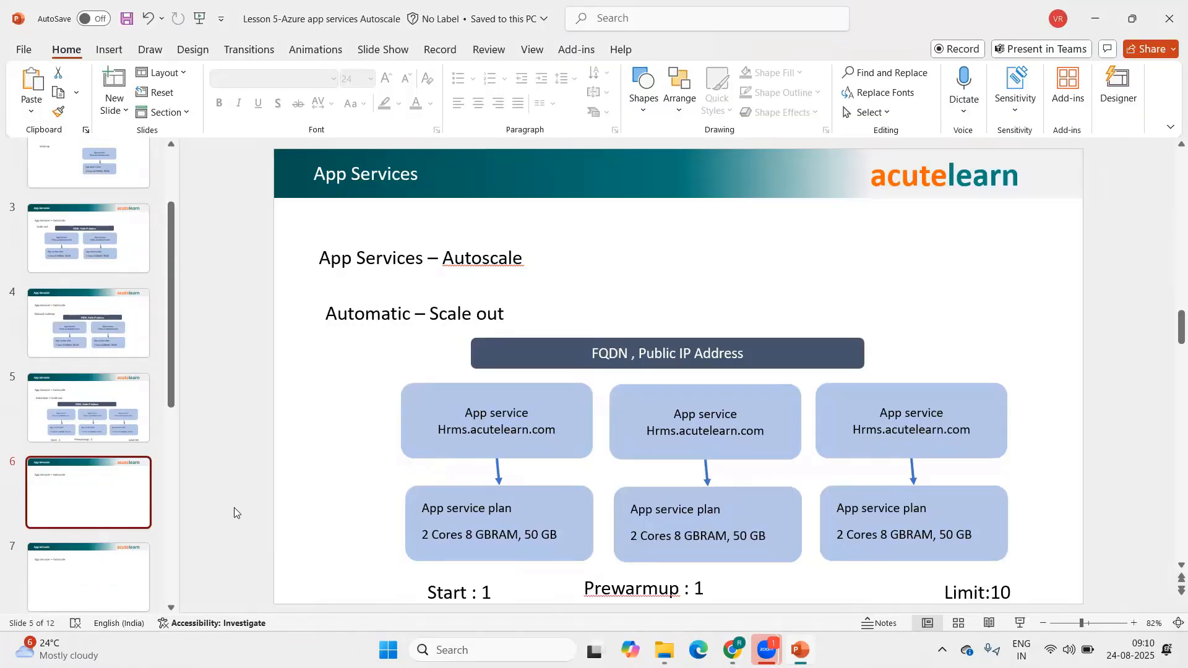
left_click(643, 87)
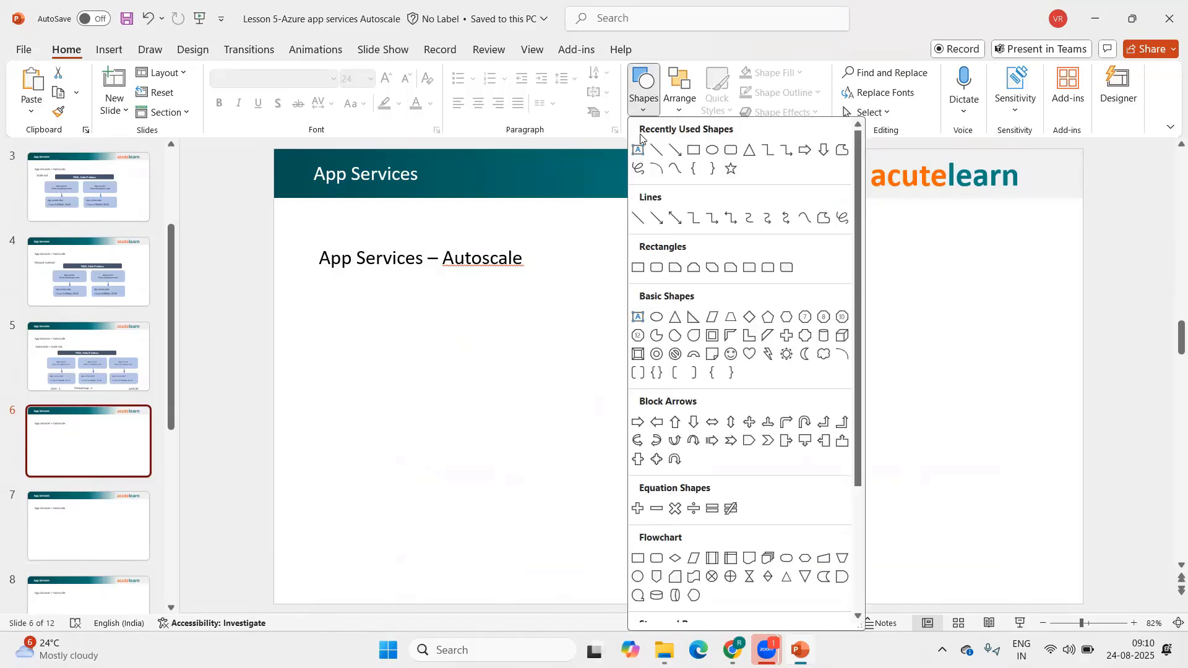
left_click(641, 156)
left_click_drag(424, 286, 698, 337)
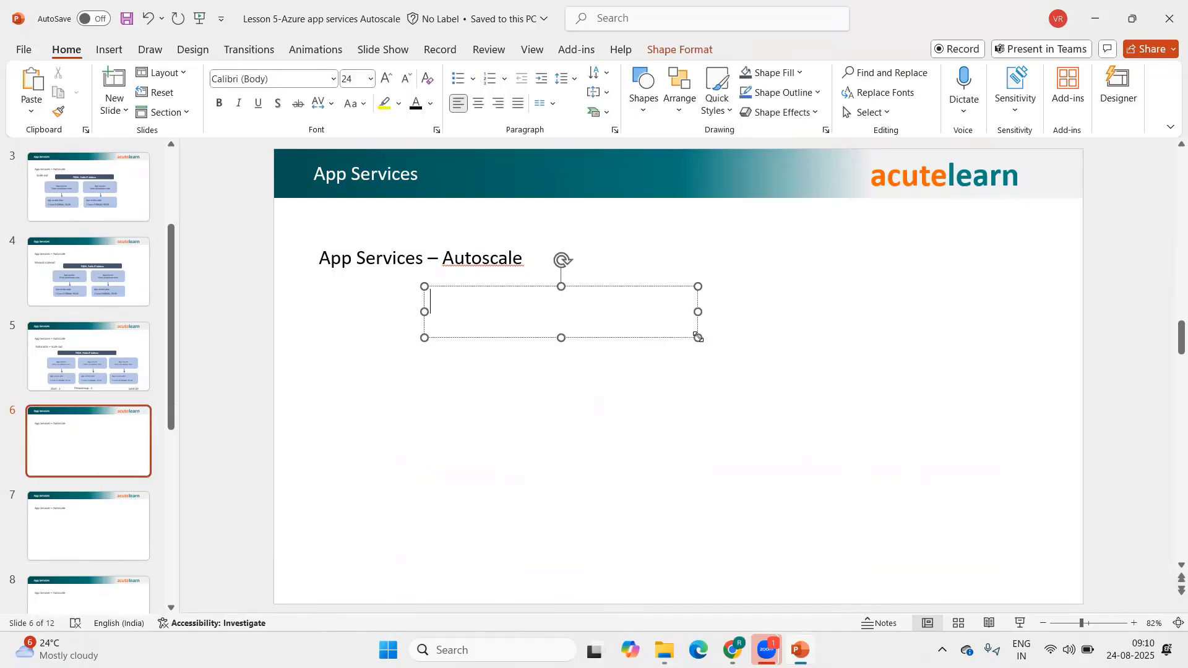
type("Rules")
type("Based")
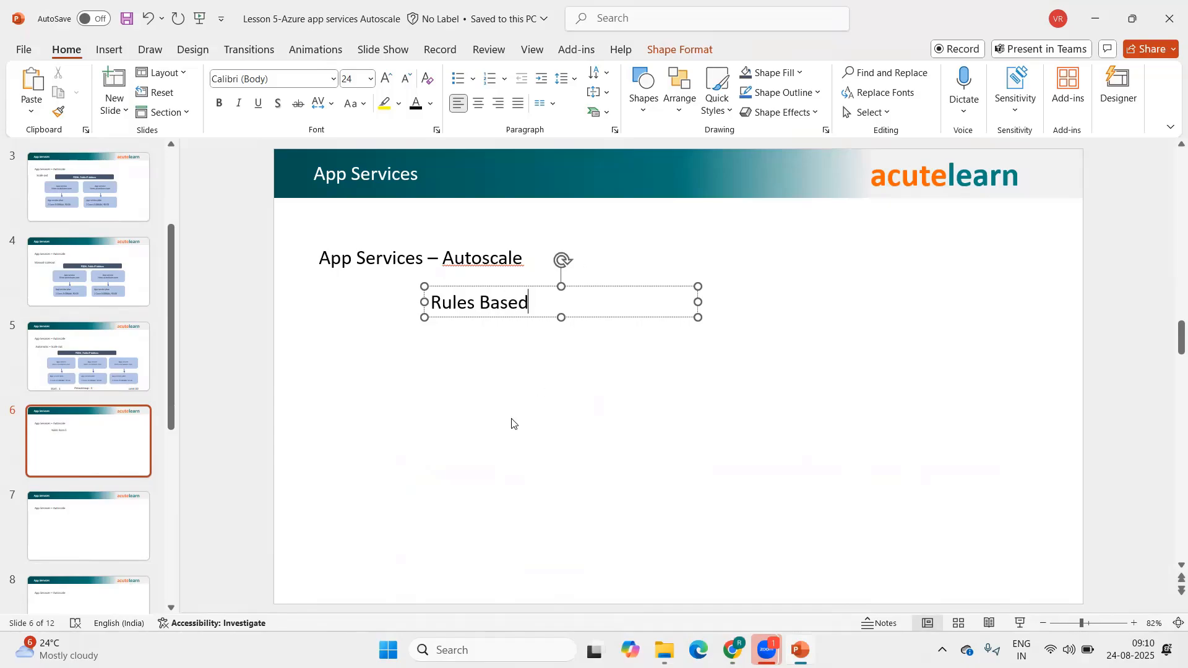
left_click(512, 423)
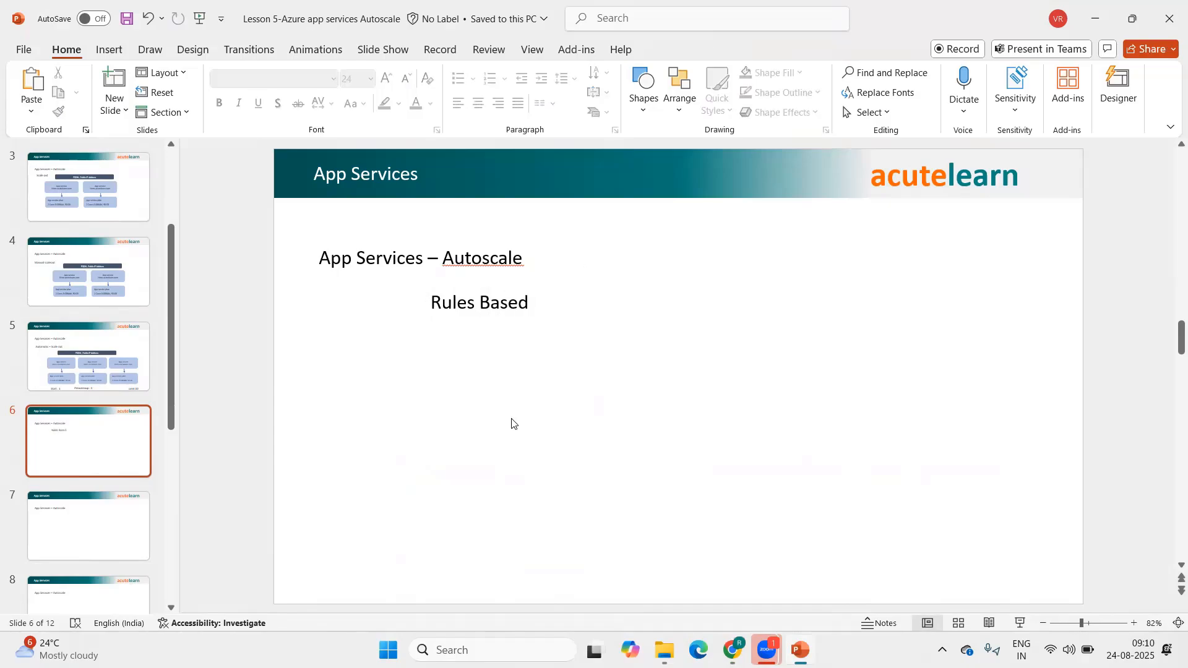
Copy the App service and App service plan boxes with their connector from slide 2 onto slide 6.
scroll(113, 213, "up", 2)
left_click(114, 218)
left_click_drag(950, 329, 589, 559)
left_click(85, 567)
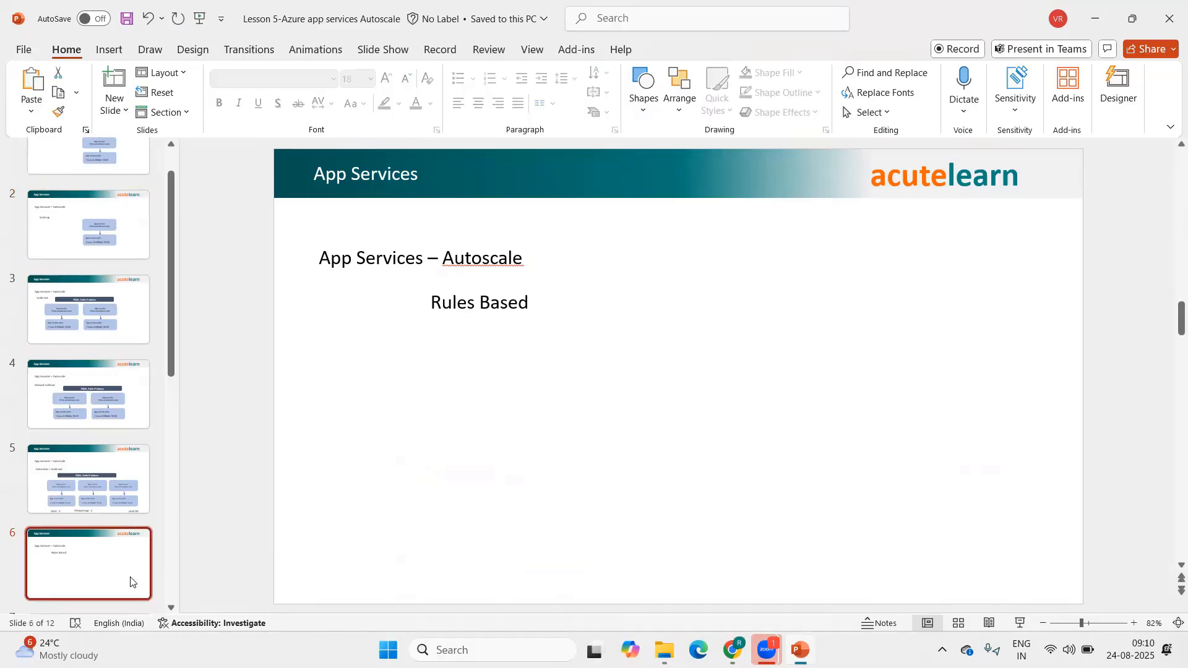
key("ctrl+v")
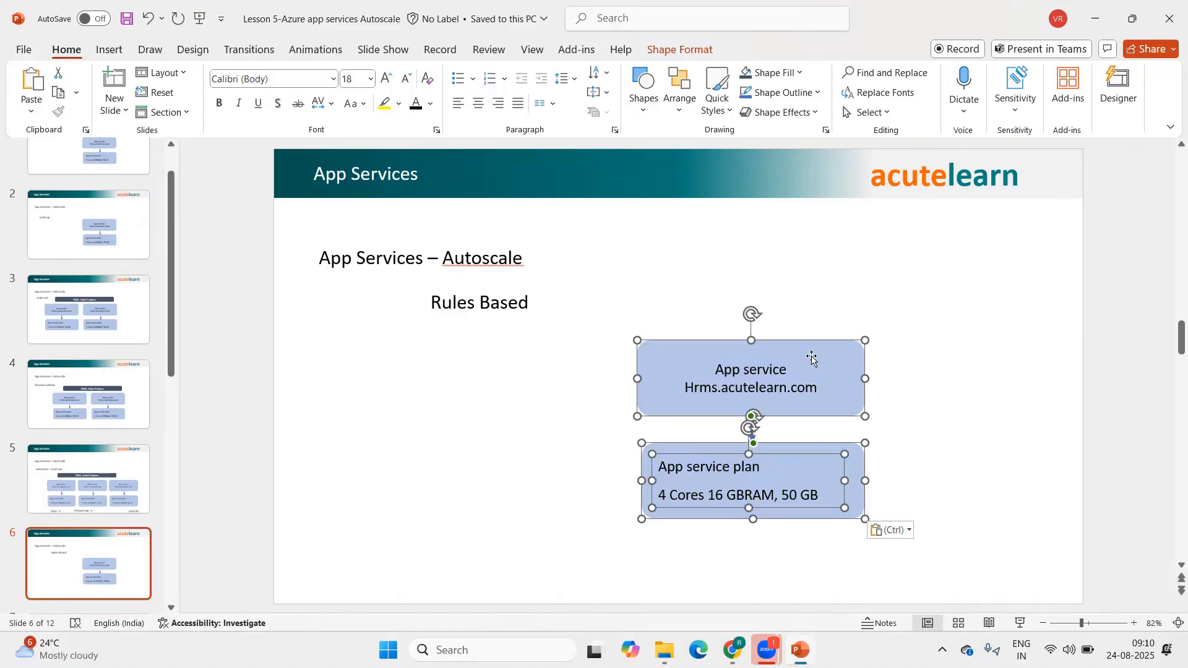
Move the App service and App service plan diagram below the Rules Based text on slide 6.
left_click_drag(802, 356, 559, 357)
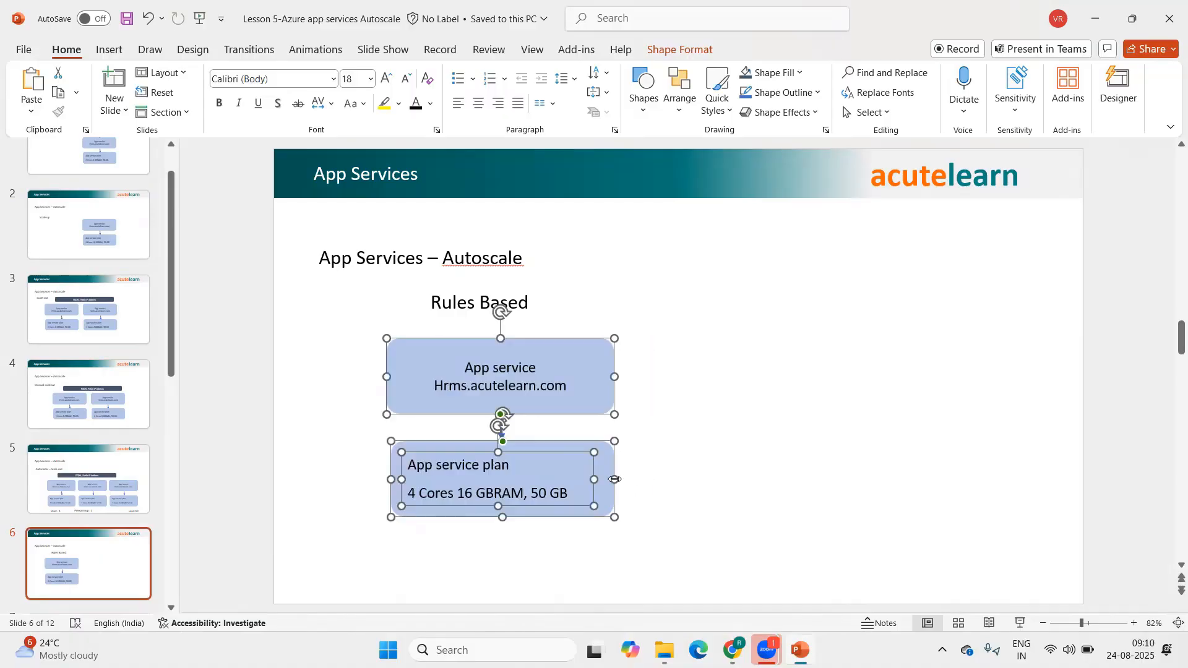
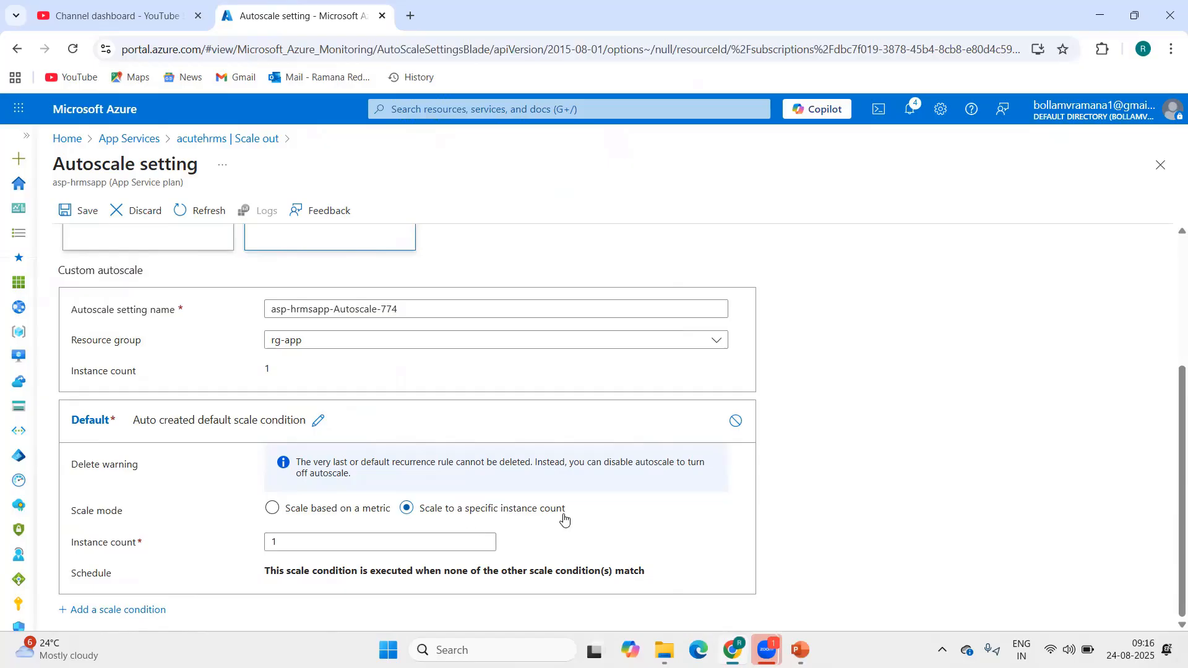
left_click_drag(344, 541, 183, 549)
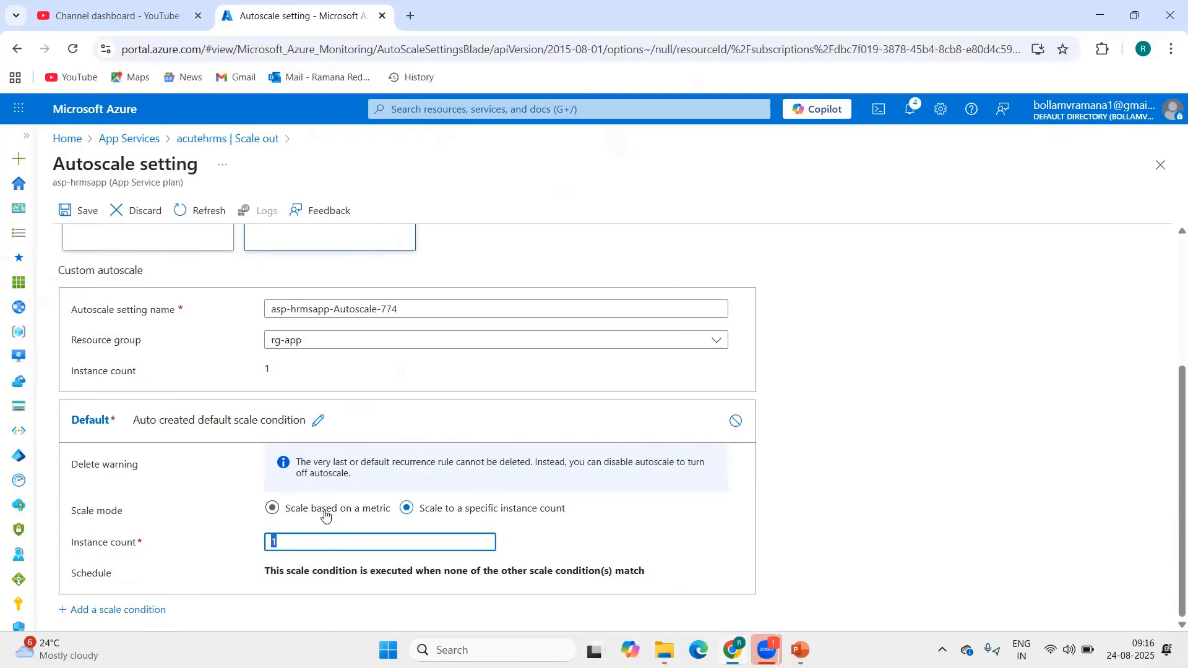
left_click(280, 510)
left_click(452, 510)
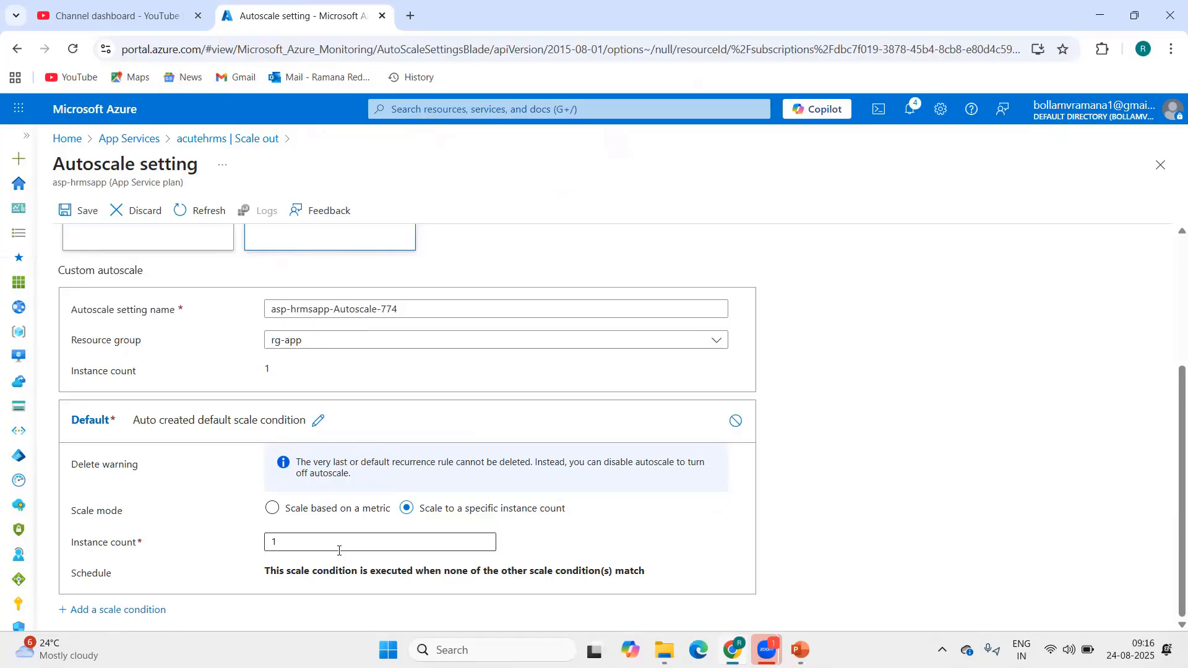
Add a scale condition to the autoscale setting and schedule it to repeat on Saturday and Sunday only.
left_click(146, 611)
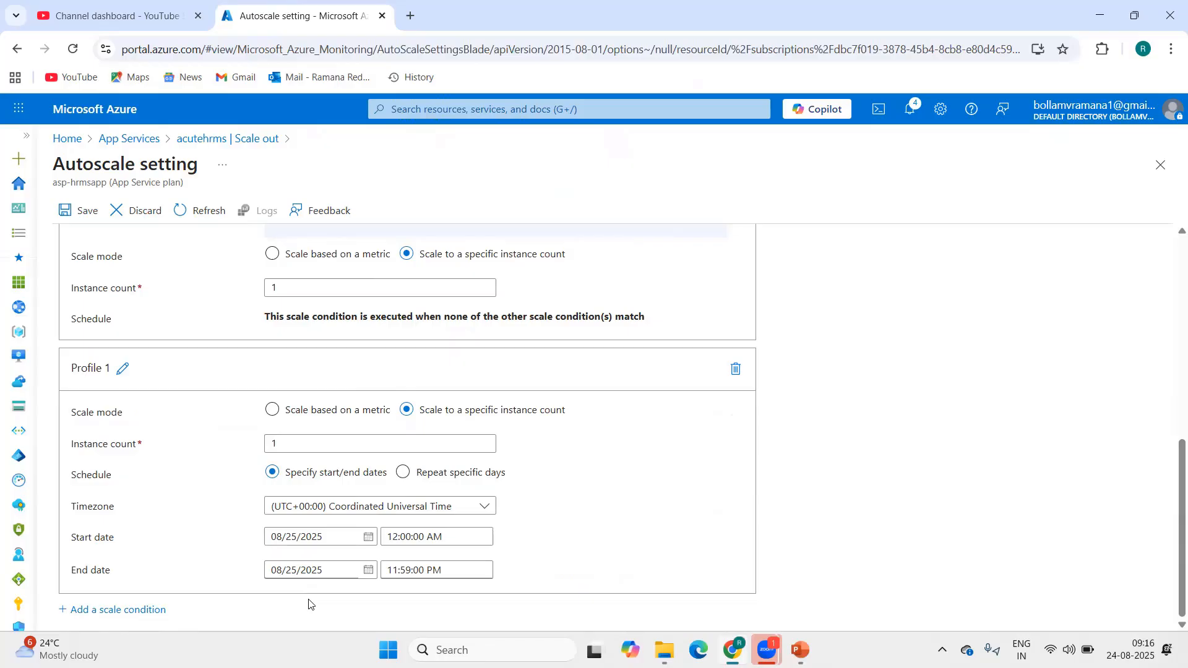
left_click(404, 473)
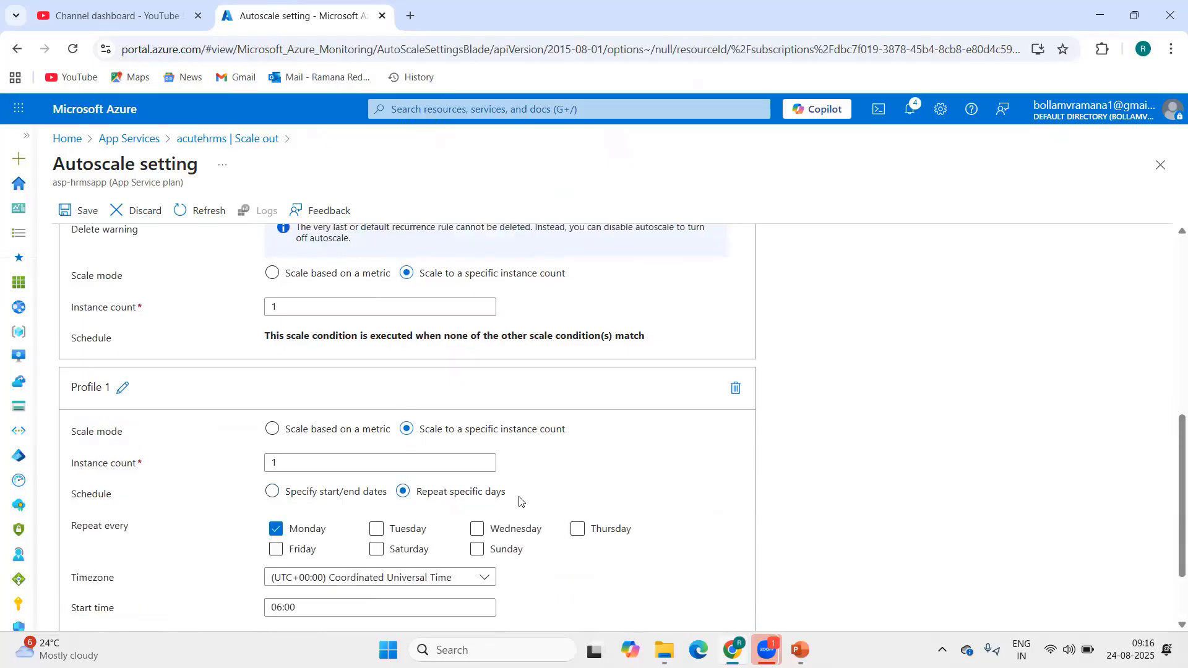
left_click(275, 529)
left_click(419, 553)
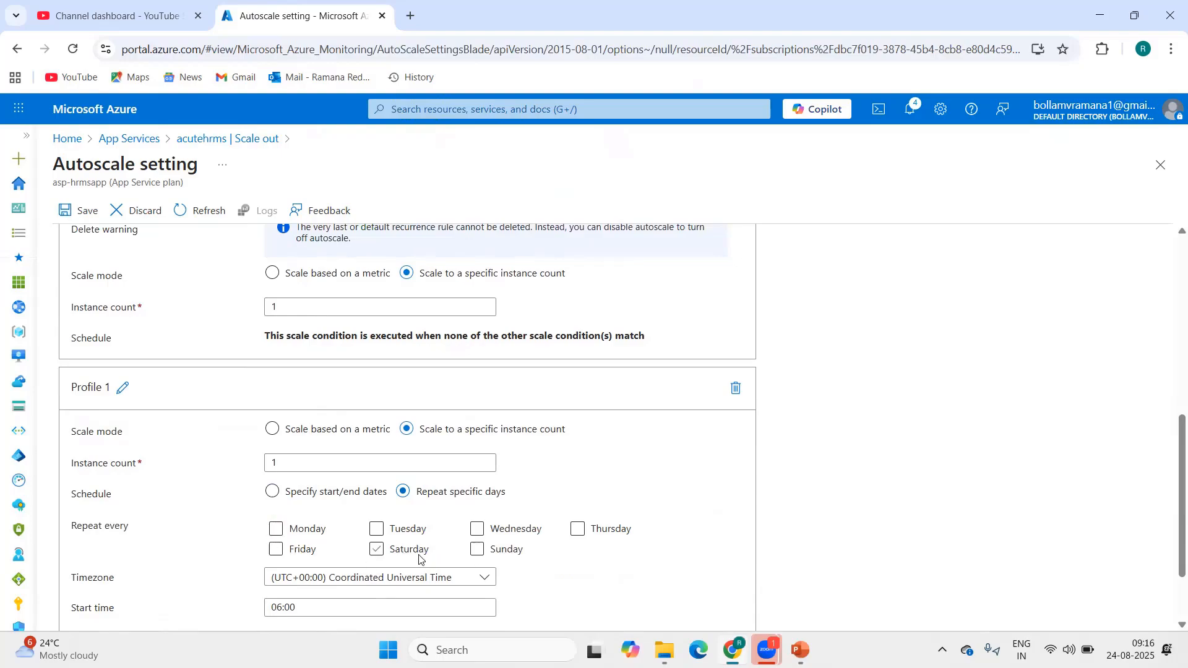
left_click(501, 551)
scroll(578, 588, "down", 2)
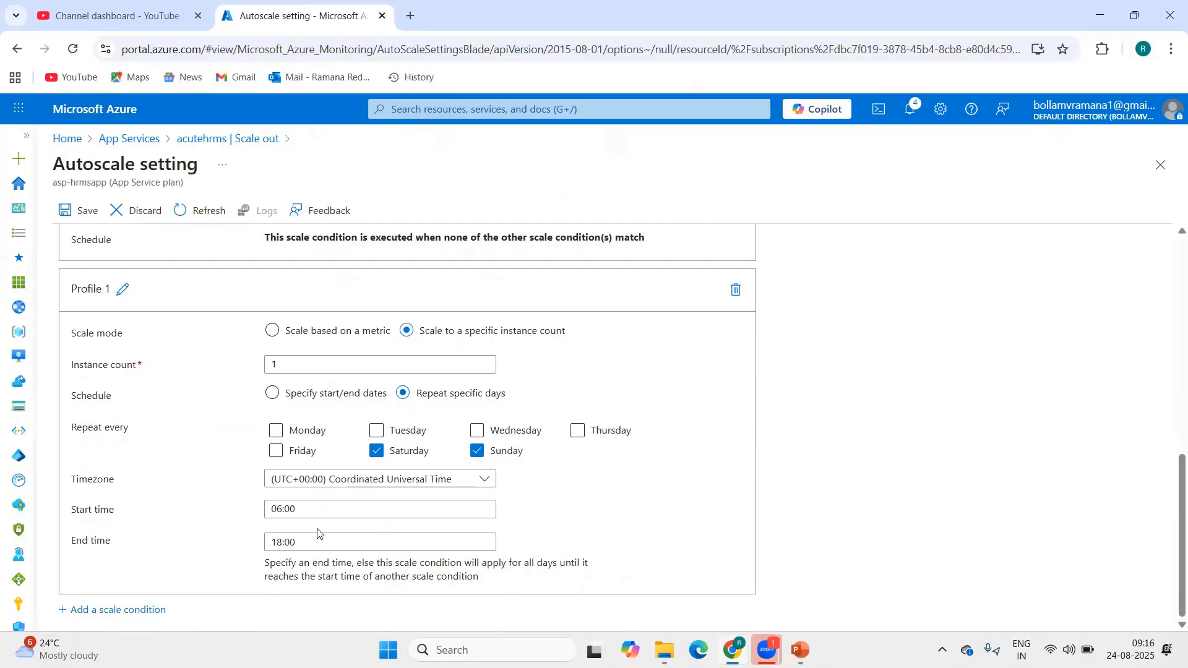
Set Profile 1's end time to 11:00 and its instance count to 3.
left_click_drag(313, 541, 244, 545)
type("1")
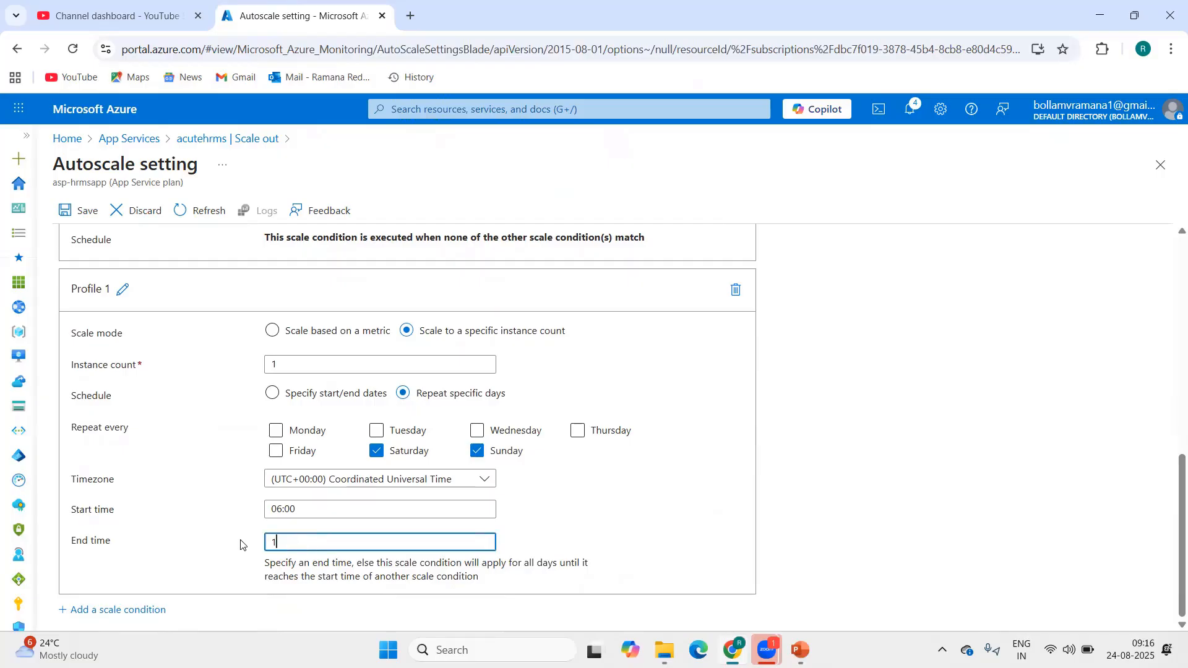
type("1:00")
left_click(616, 513)
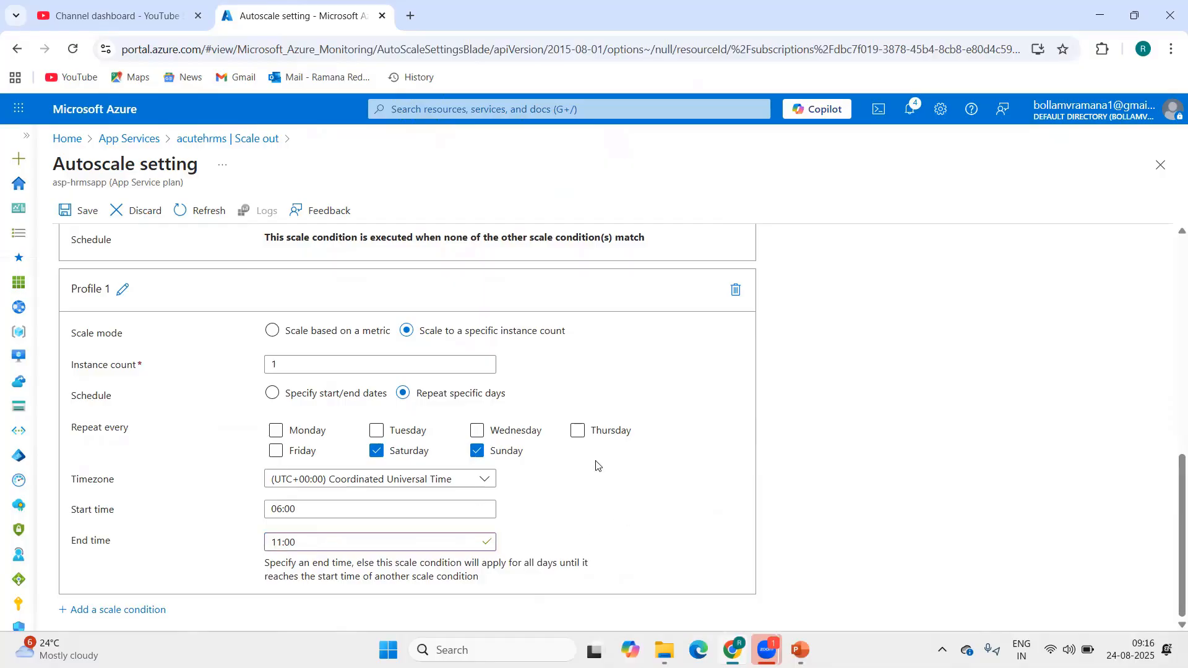
scroll(599, 457, "up", 1)
scroll(600, 457, "up", 2)
double_click(278, 518)
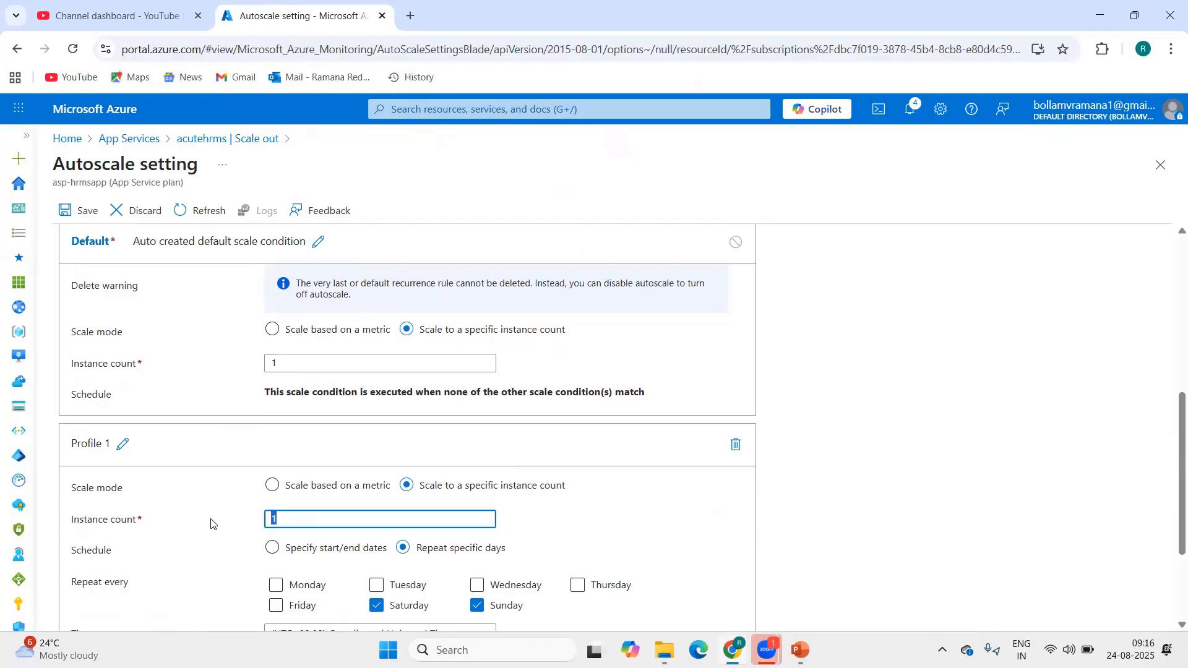
type("3")
left_click(641, 507)
scroll(641, 508, "down", 3)
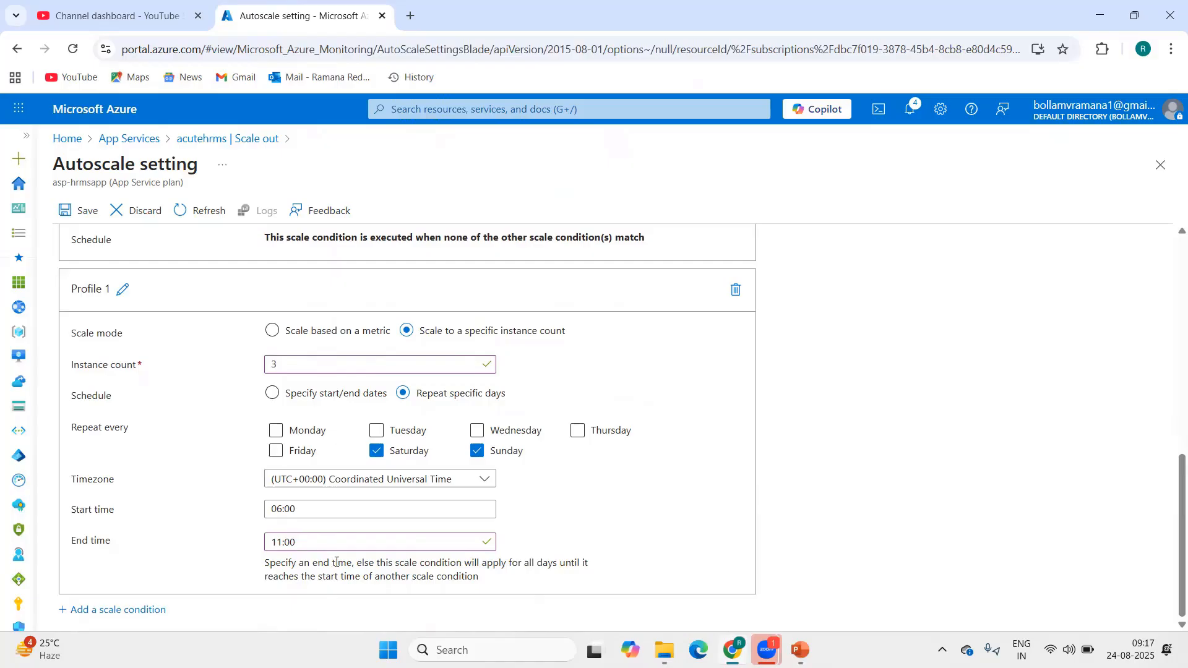
Switch Profile 1 to scaling based on a metric, with a maximum of 4 instances and a default of 2.
scroll(337, 562, "up", 4)
scroll(338, 562, "down", 4)
left_click(272, 331)
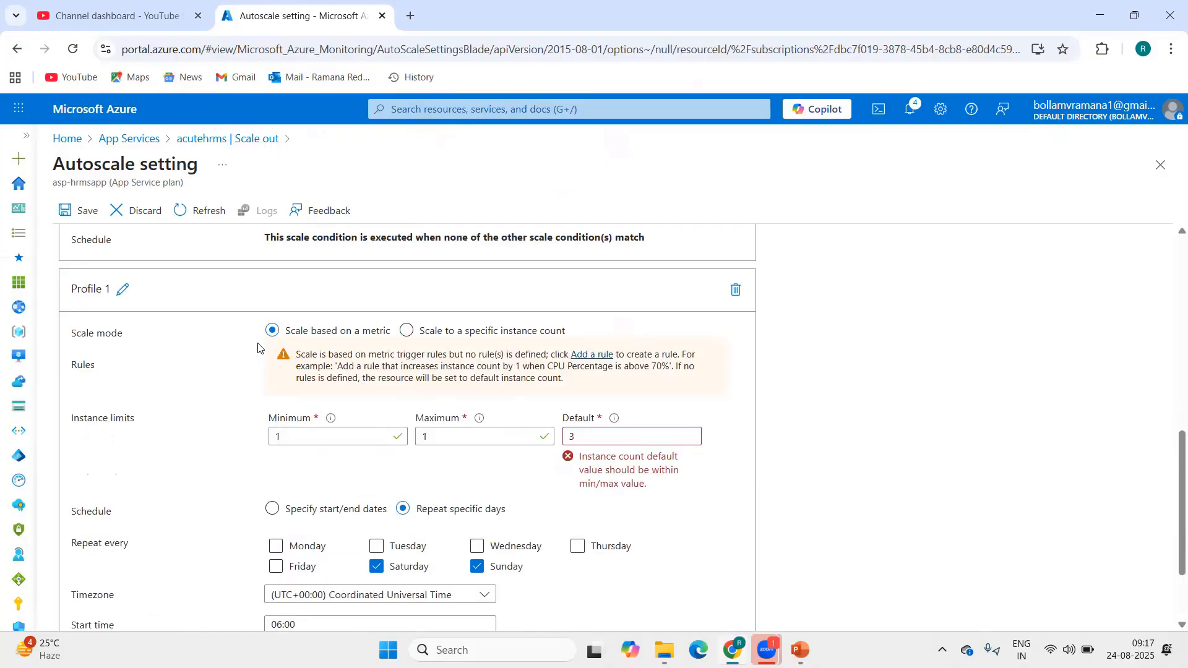
left_click(472, 442)
key("BackSpace")
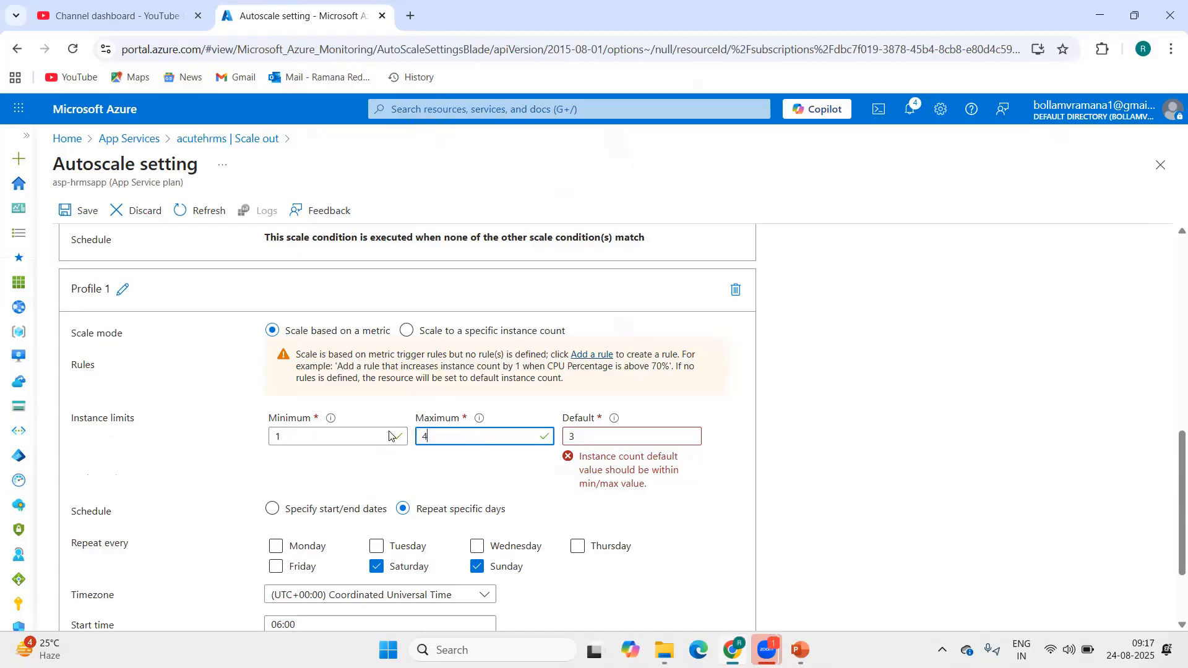
type("4")
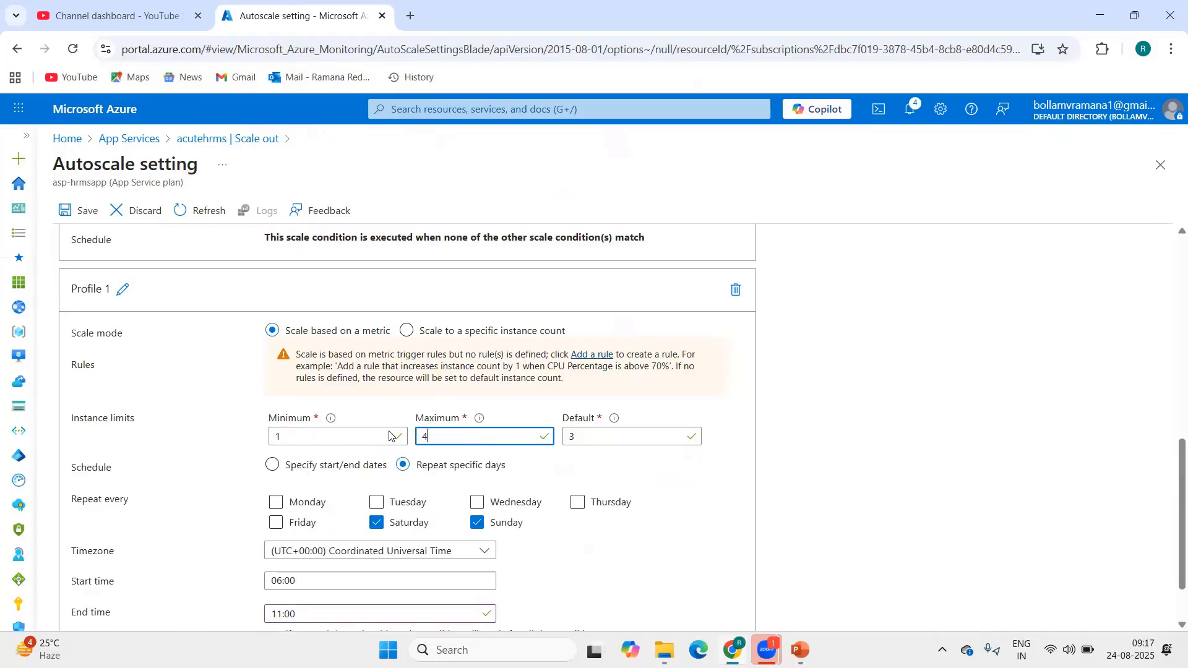
left_click(614, 437)
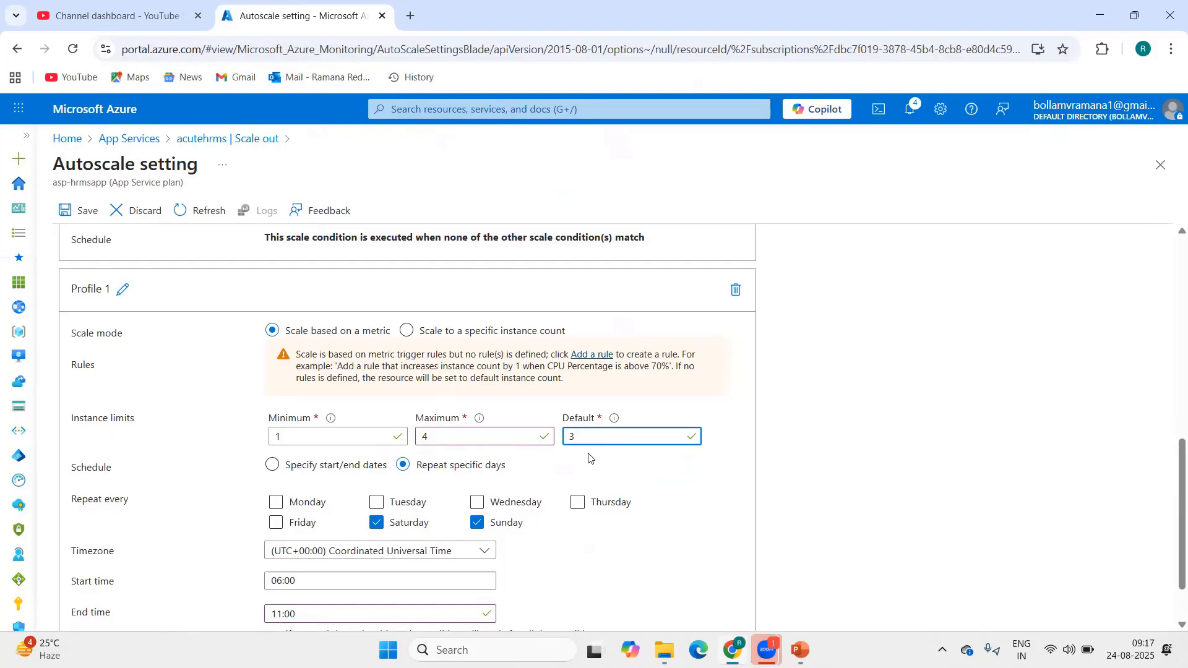
key("BackSpace")
type("2")
left_click(705, 476)
scroll(307, 523, "down", 2)
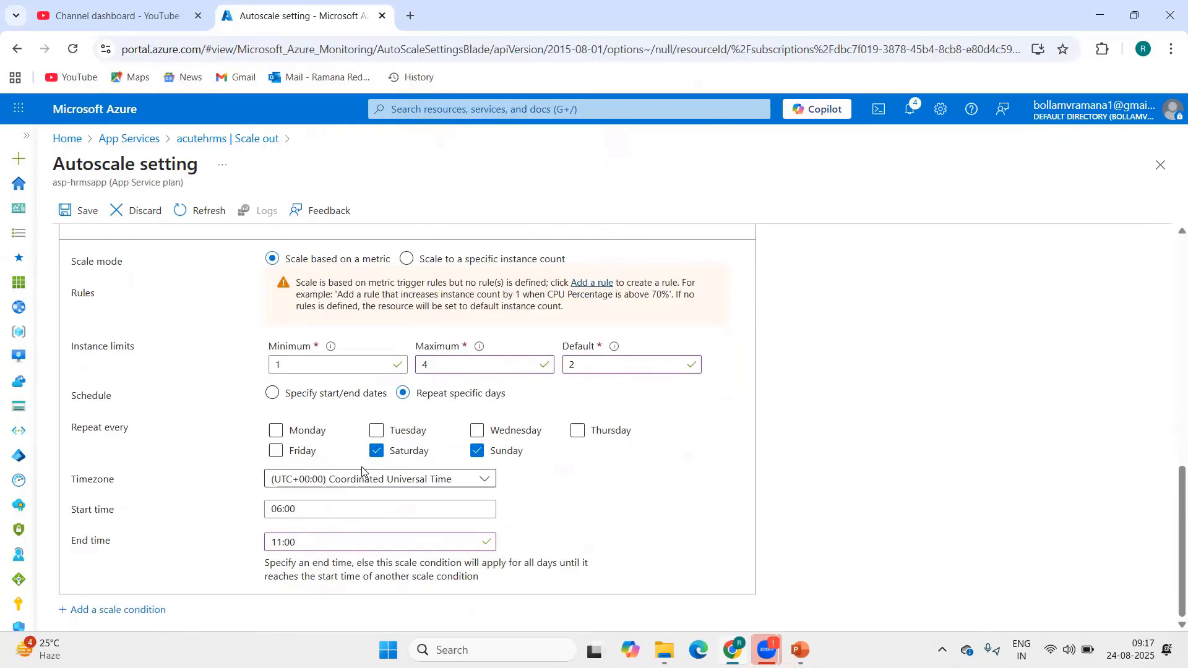
Change Profile 1's repeat days to Monday through Friday, and switch its schedule to specified start/end dates.
left_click(476, 451)
left_click(276, 431)
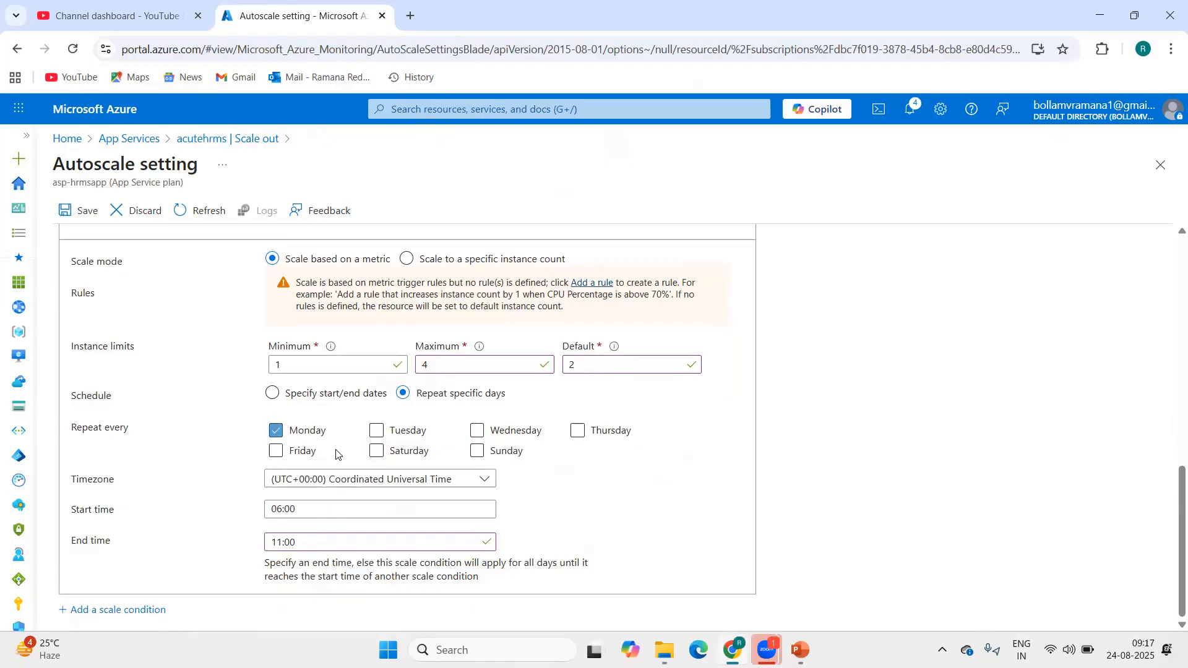
left_click(376, 430)
left_click(476, 431)
left_click(577, 430)
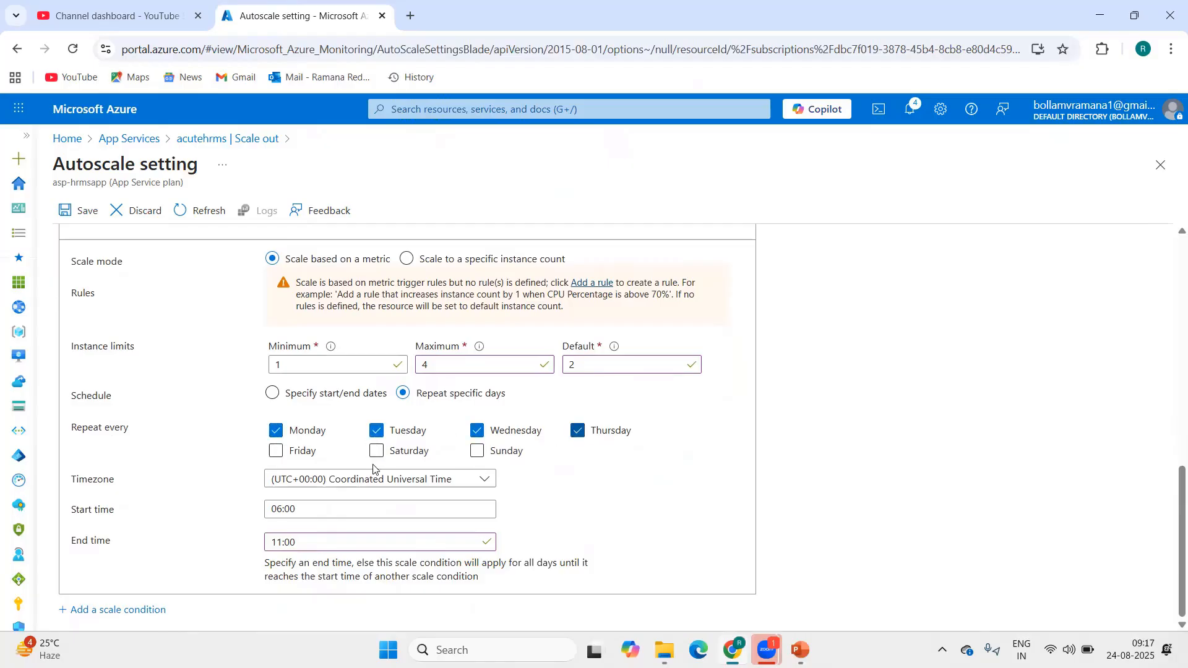
left_click(276, 452)
left_click(273, 394)
scroll(565, 520, "down", 1)
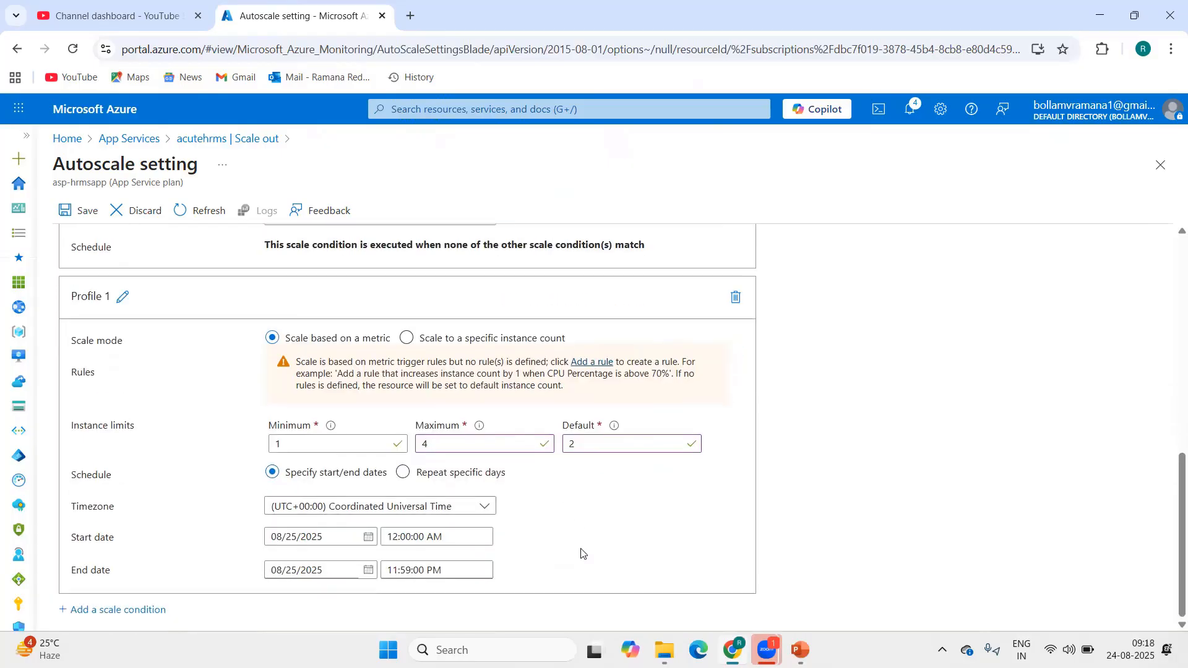
Add a scale rule to Profile 1 that increases the count by 1 when average CPU Percentage is greater than 70 over 10 minutes.
left_click(601, 365)
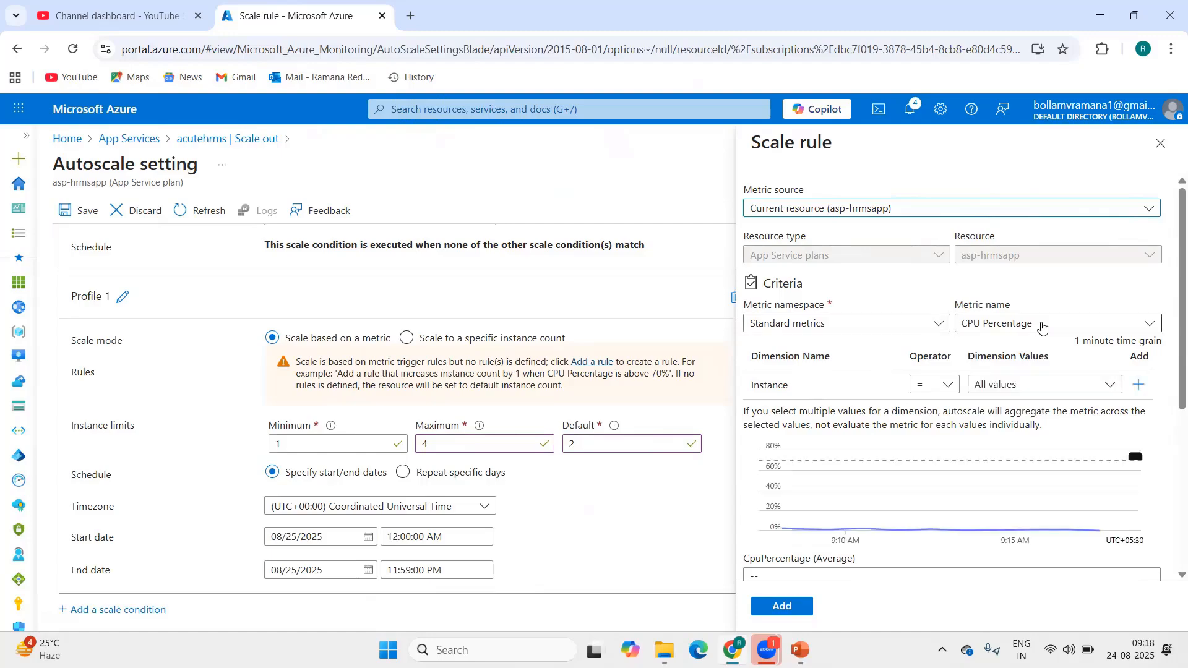
scroll(1002, 400, "down", 5)
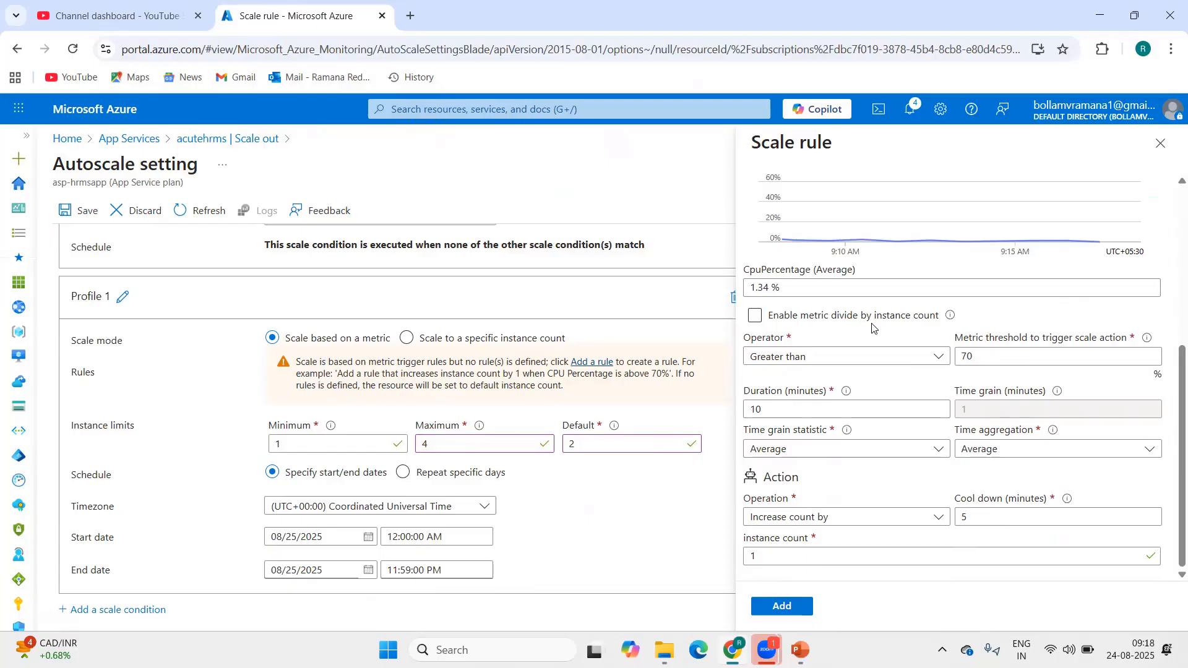
scroll(873, 328, "up", 5)
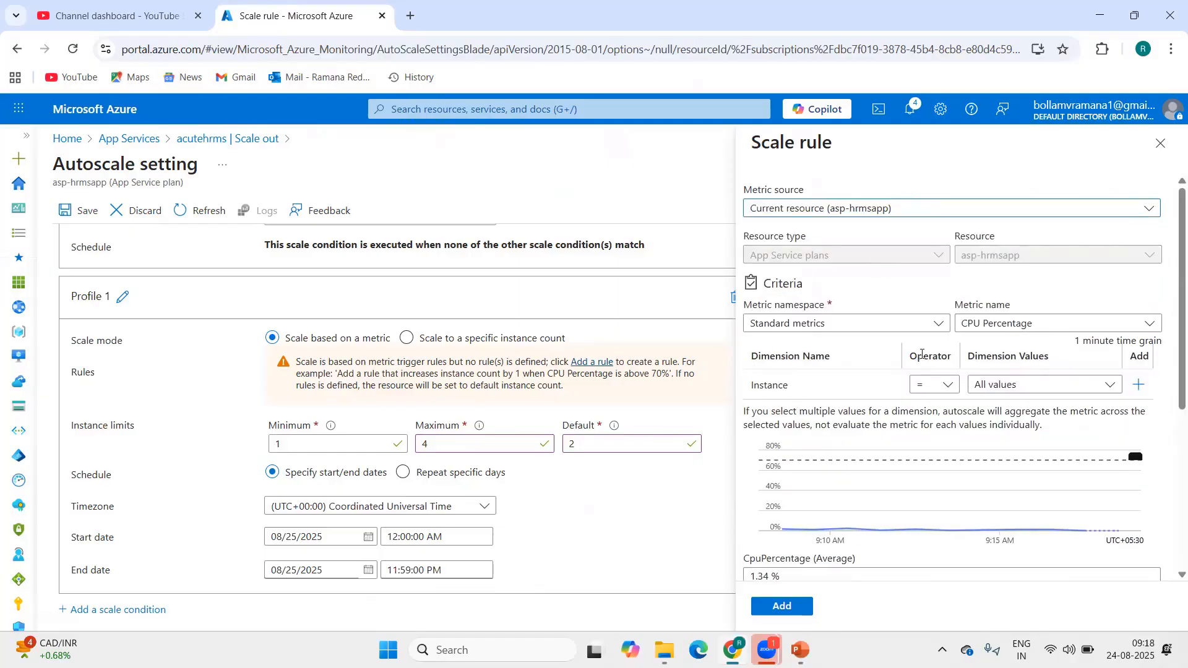
left_click(1034, 329)
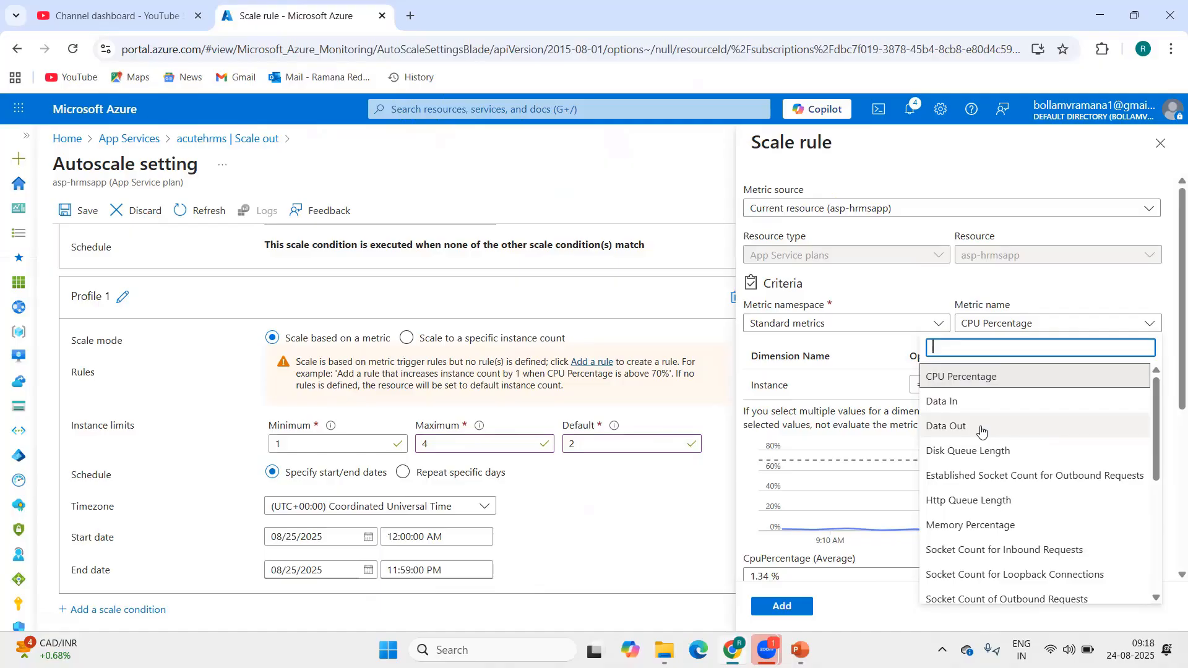
left_click(990, 377)
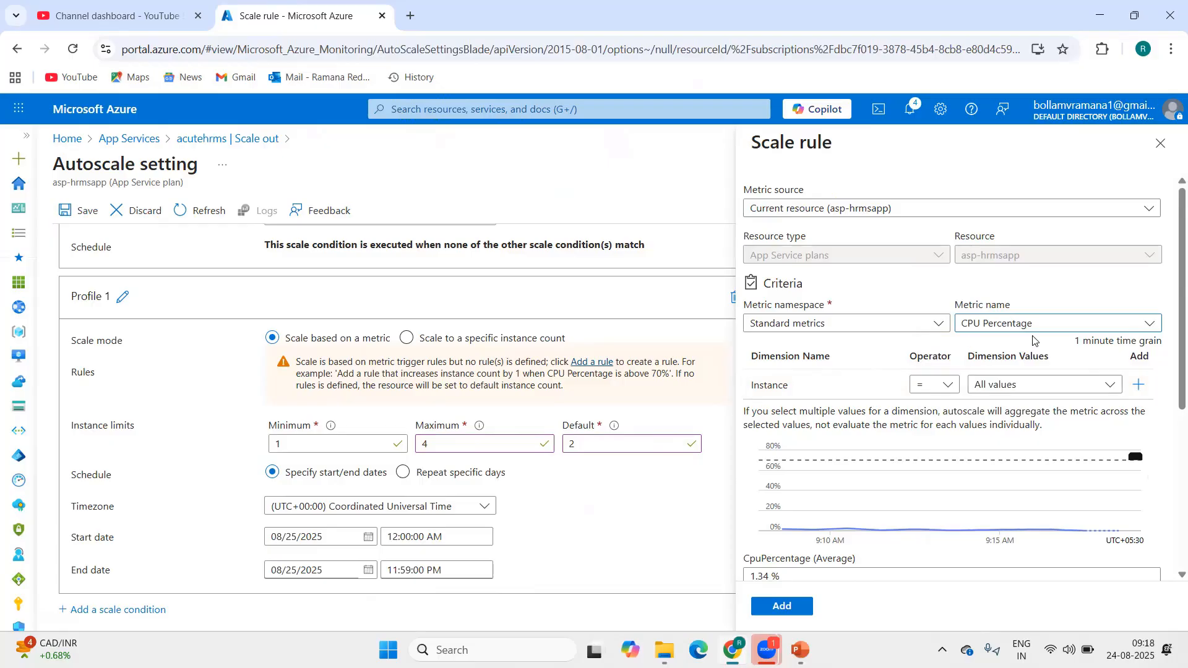
scroll(897, 532, "down", 3)
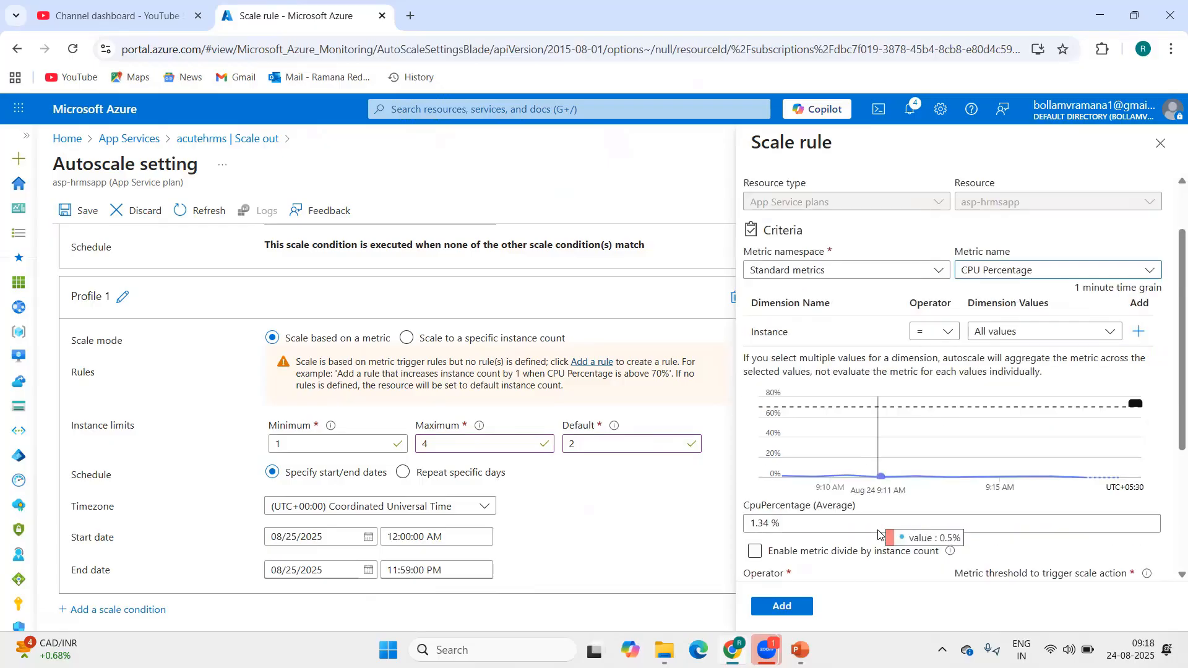
scroll(838, 515, "down", 2)
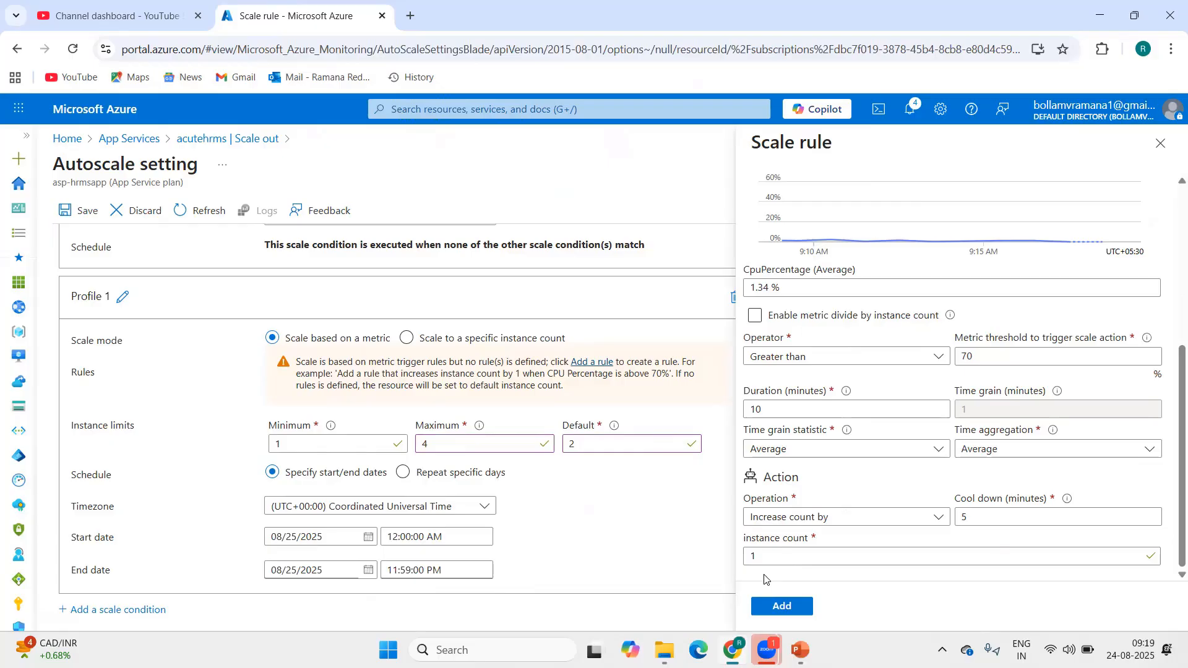
left_click(780, 605)
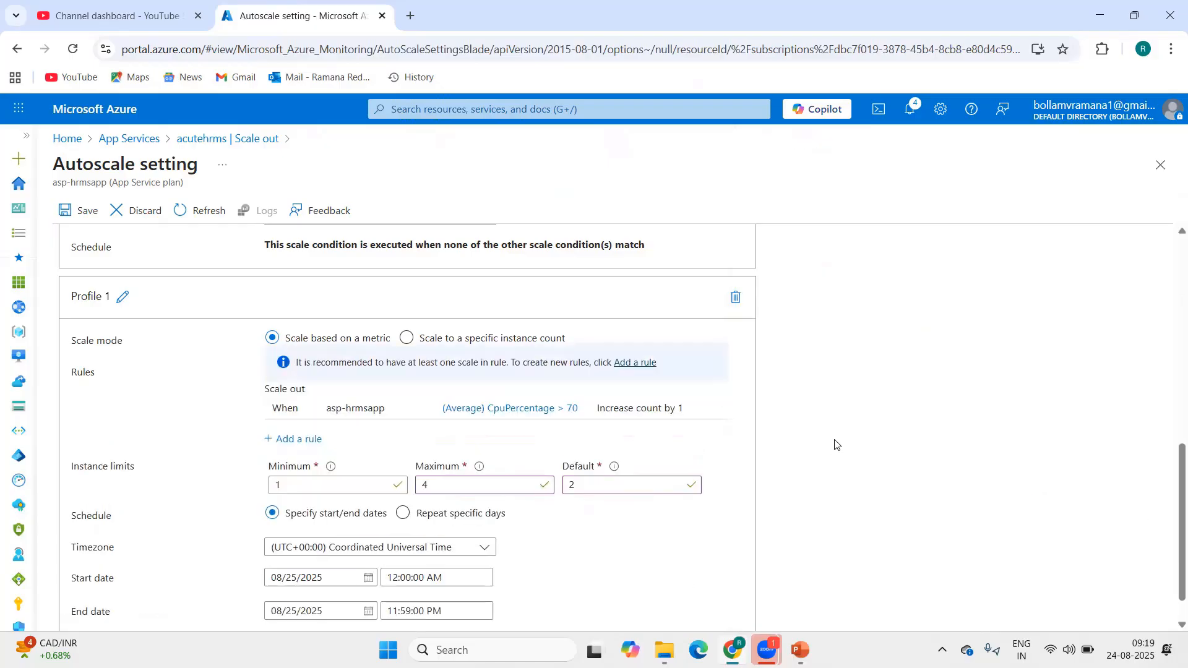
Check Profile 1's configuration and save the custom autoscale setting.
scroll(836, 447, "down", 2)
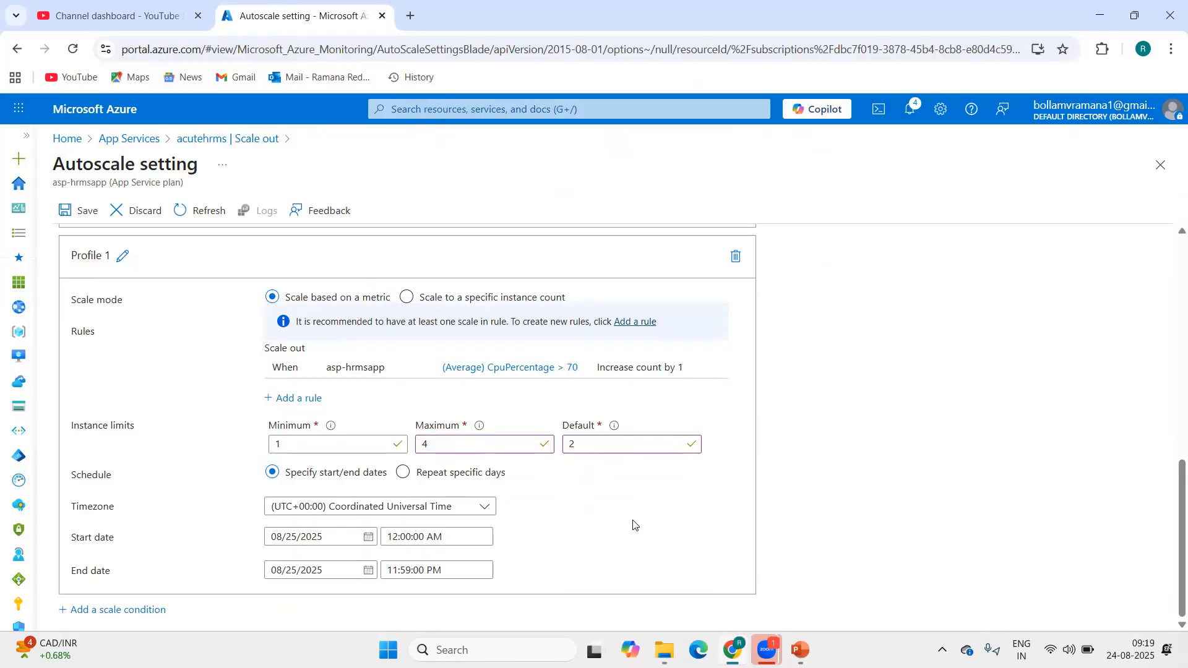
scroll(632, 526, "up", 6)
left_click(84, 221)
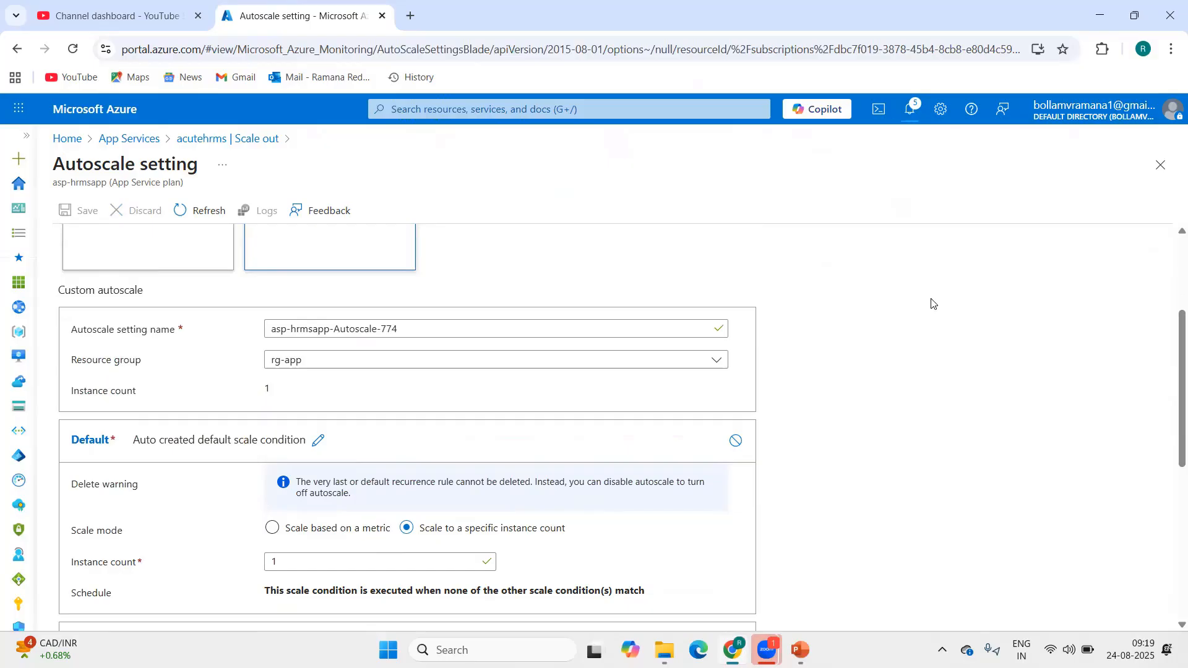
Review the saved autoscale setting, including the default condition and Profile 1's rule, instance limits and schedule.
scroll(933, 303, "up", 1)
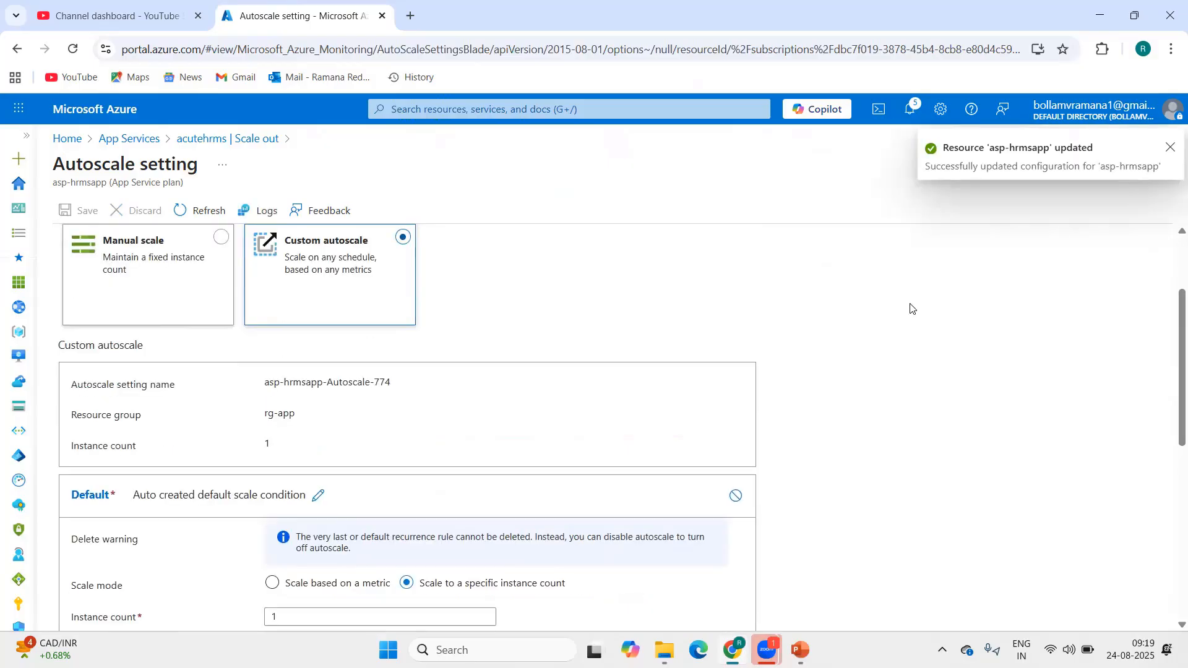
scroll(912, 308, "down", 6)
scroll(858, 404, "up", 1)
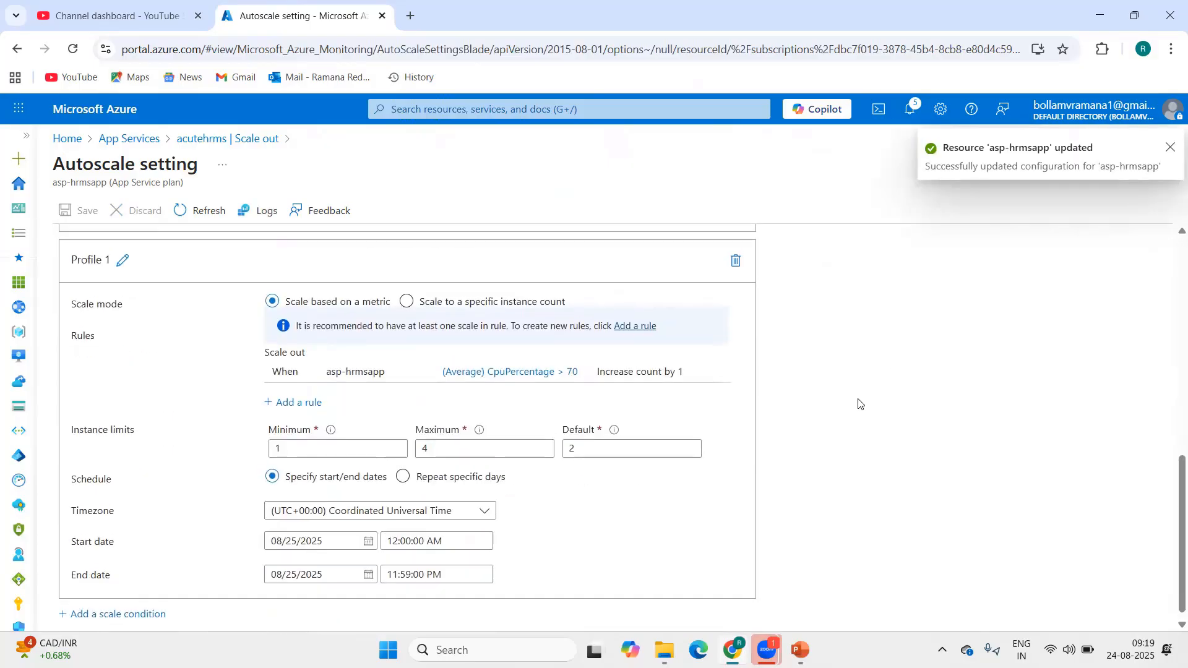
scroll(858, 403, "up", 2)
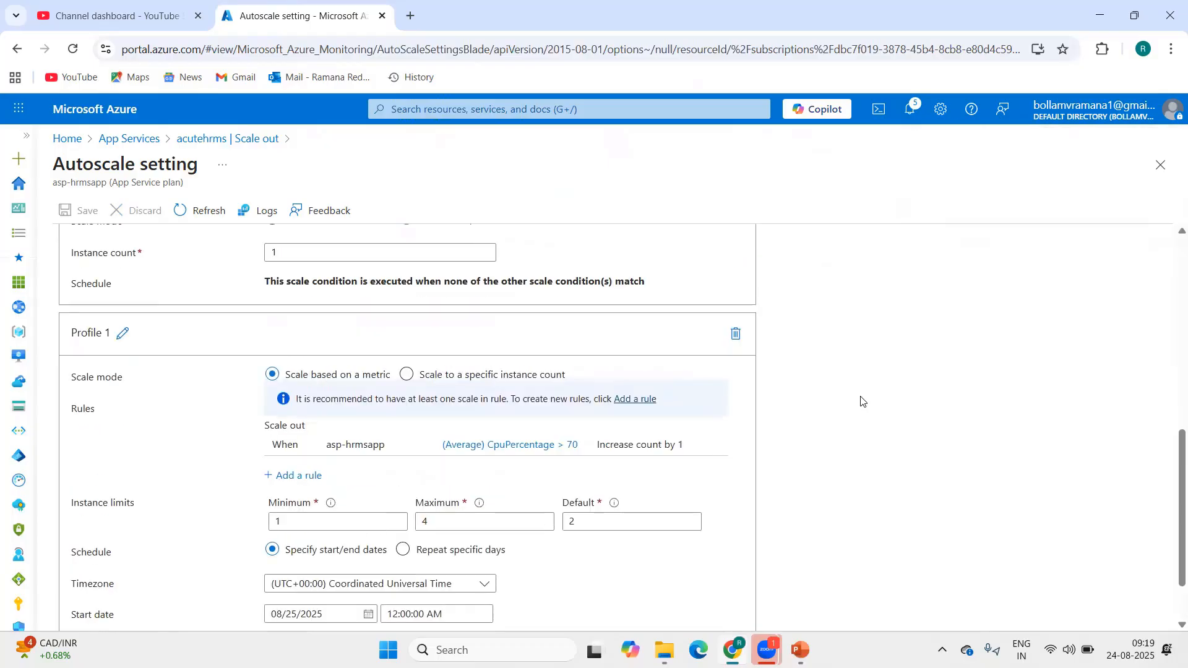
scroll(863, 401, "up", 1)
scroll(860, 401, "up", 10)
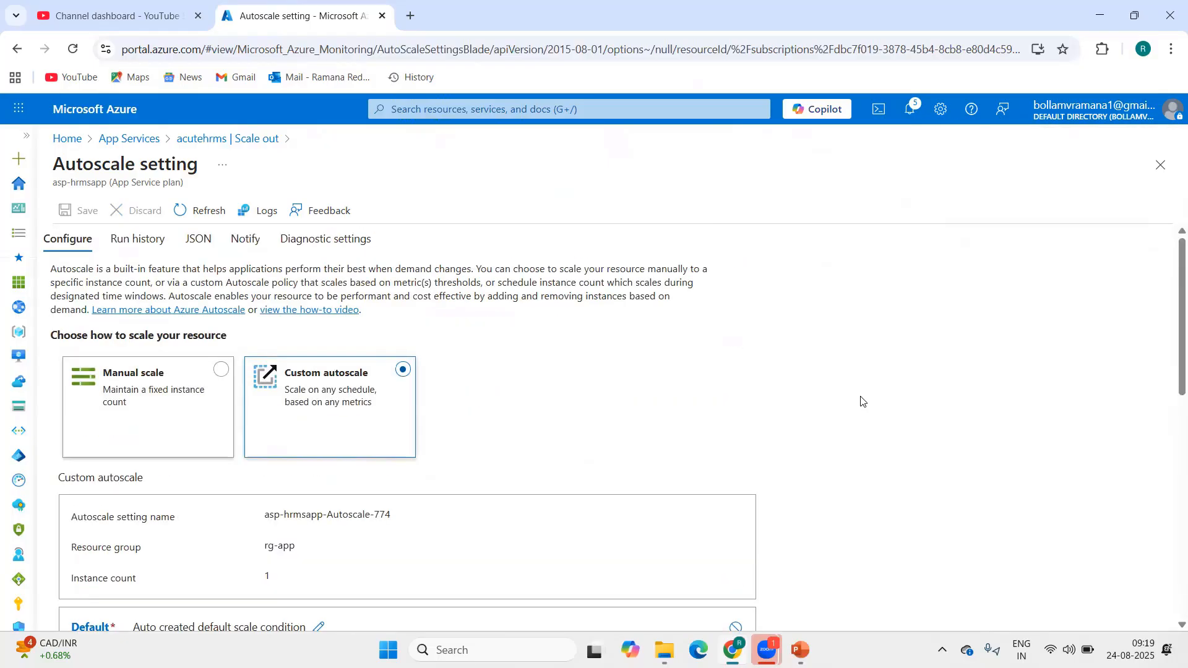
Return to the acutehrms Scale out page to review its scale out methods, and open the Scale up page.
left_click(1155, 163)
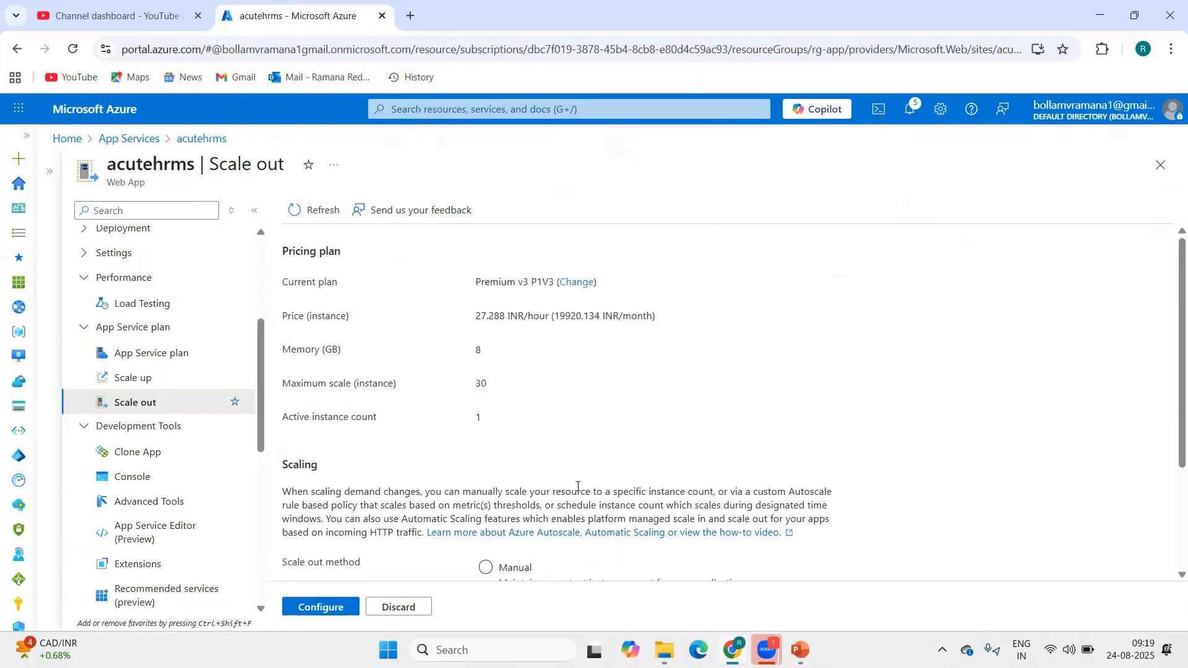
scroll(680, 461, "down", 2)
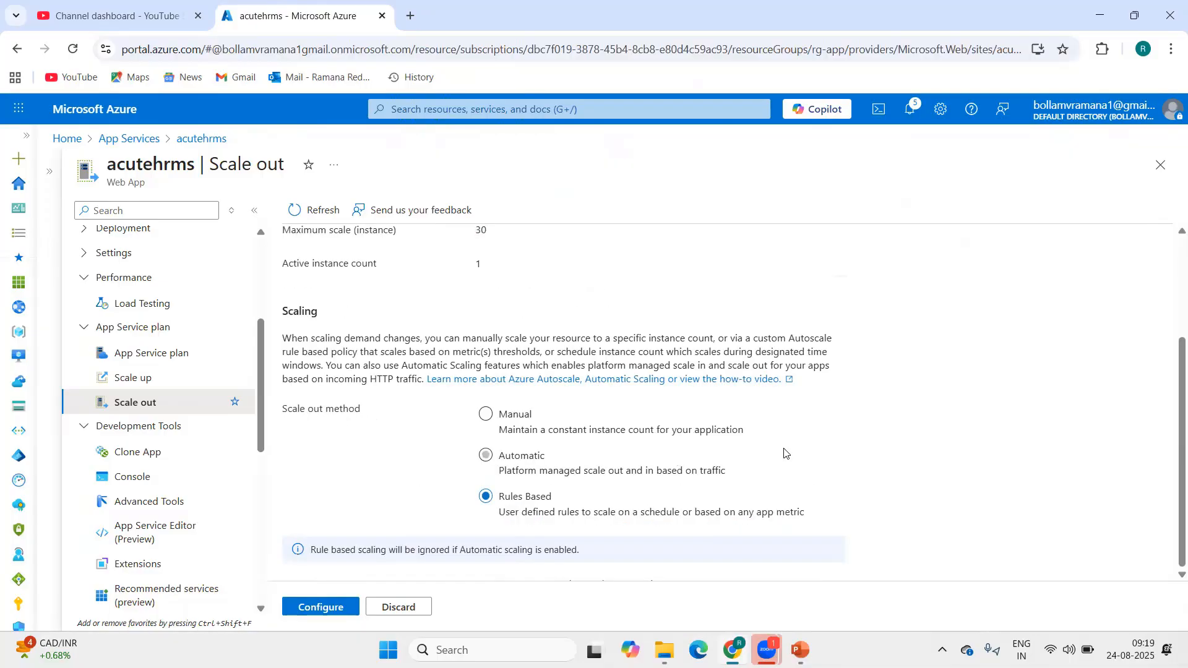
scroll(803, 406, "up", 2)
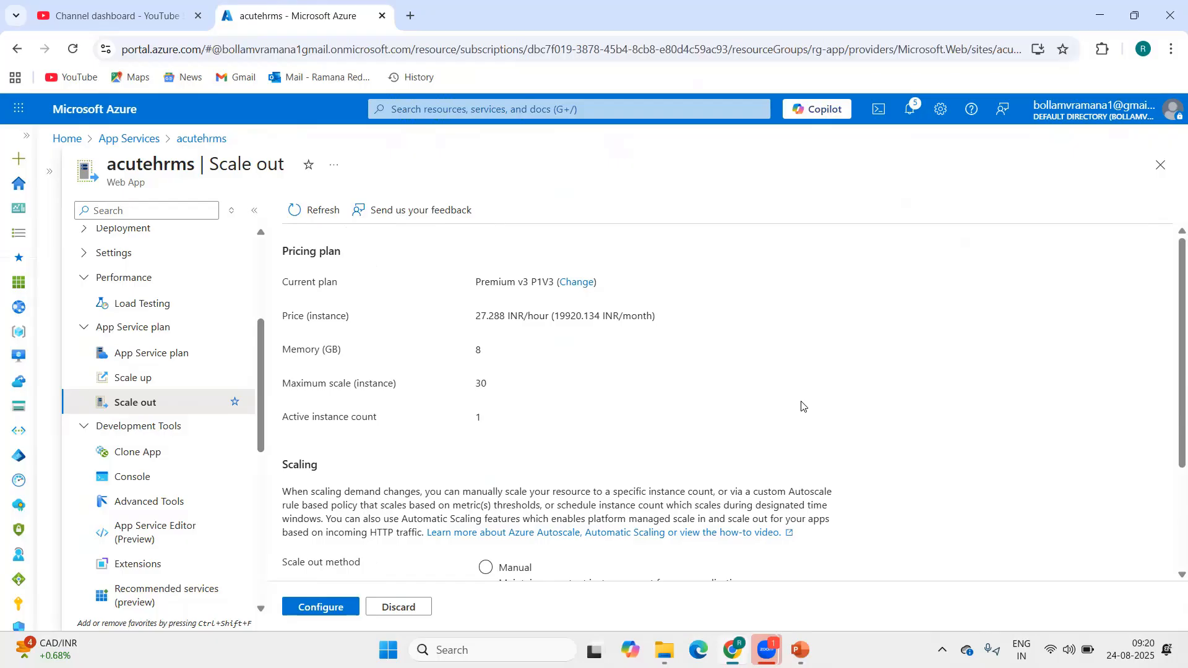
left_click(130, 385)
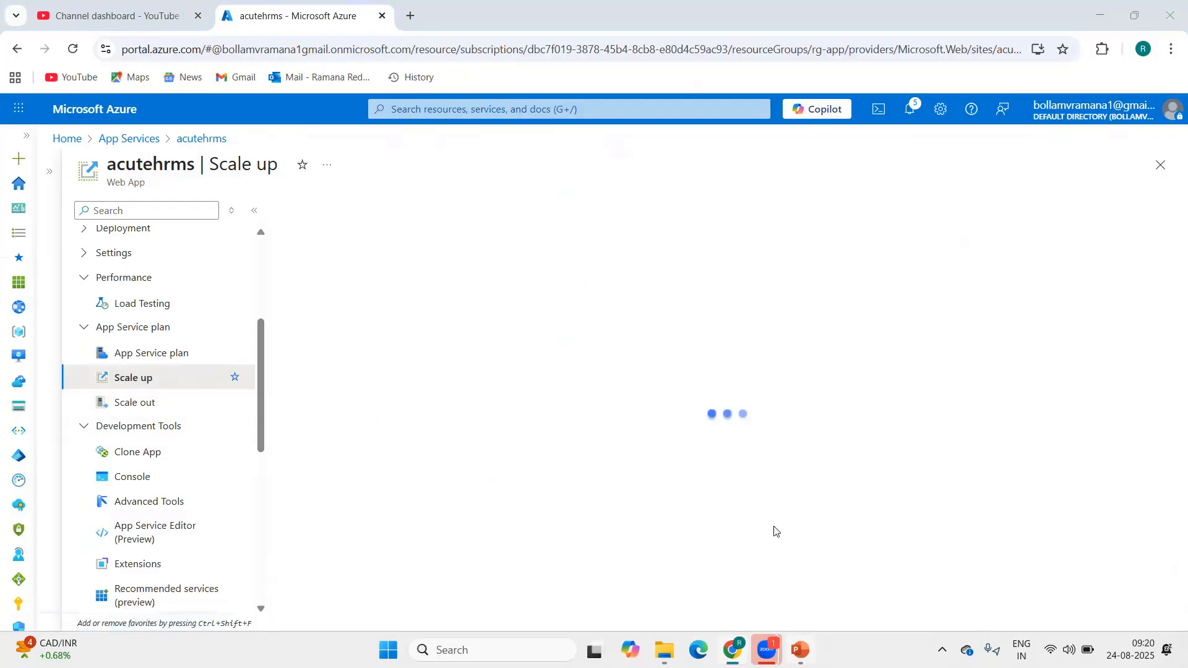
Switch to the PowerPoint presentation and review the Automatic – Scale out slide and the Rules Based slides after it.
left_click(800, 650)
left_click(90, 369)
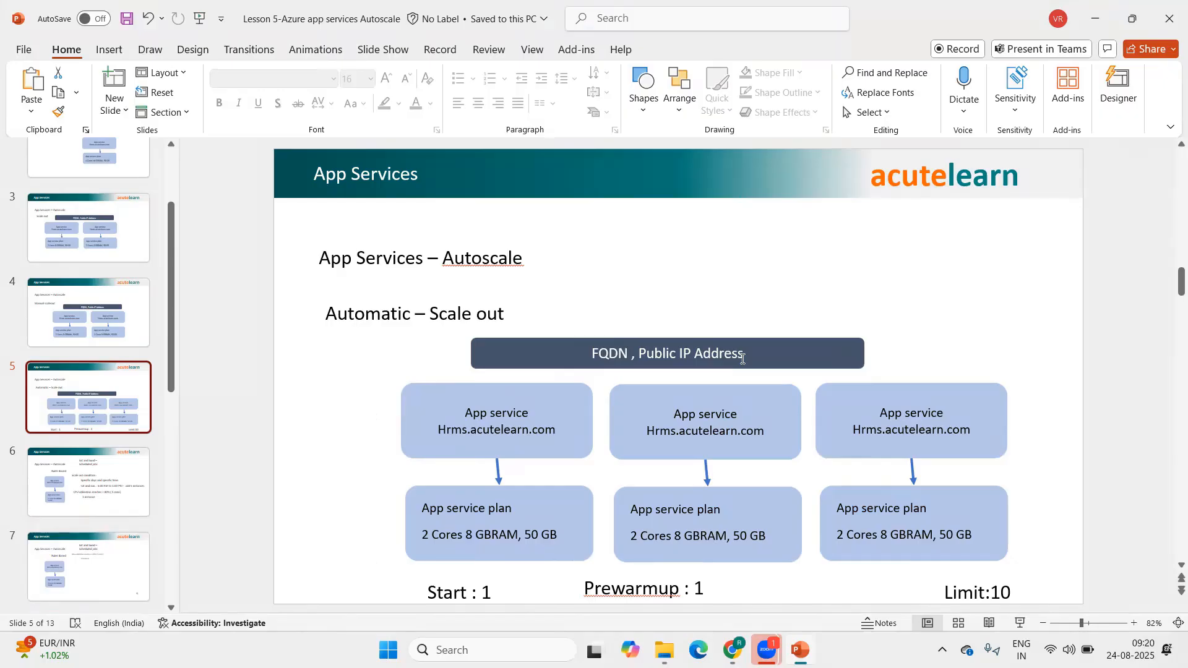
scroll(936, 334, "down", 2)
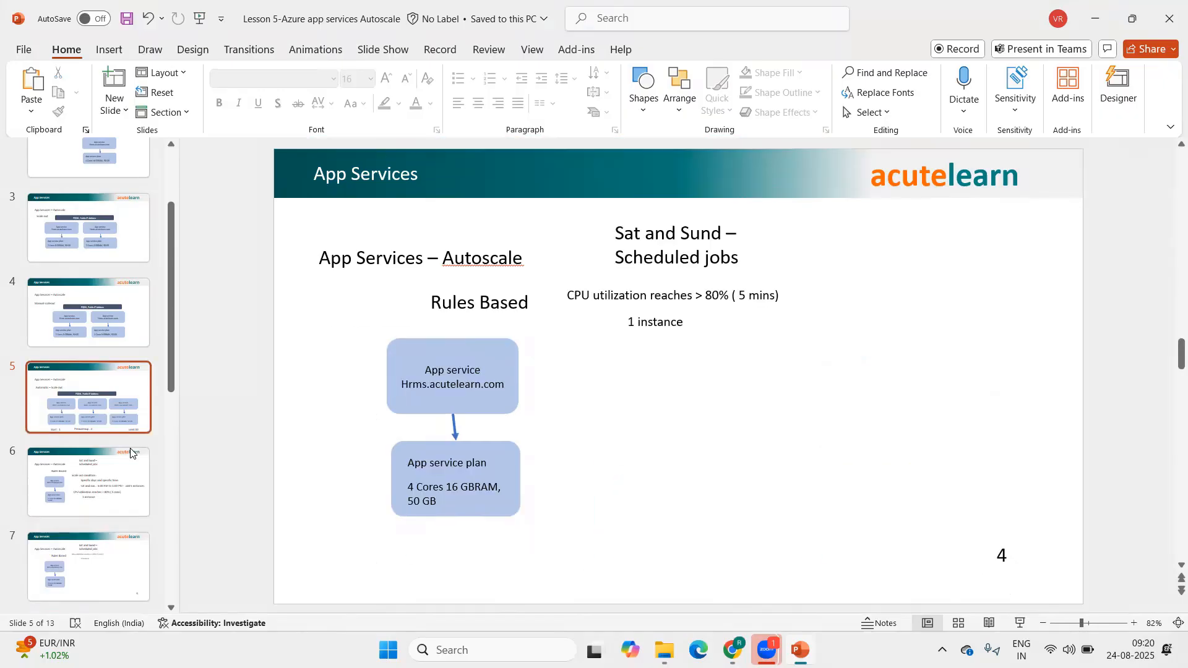